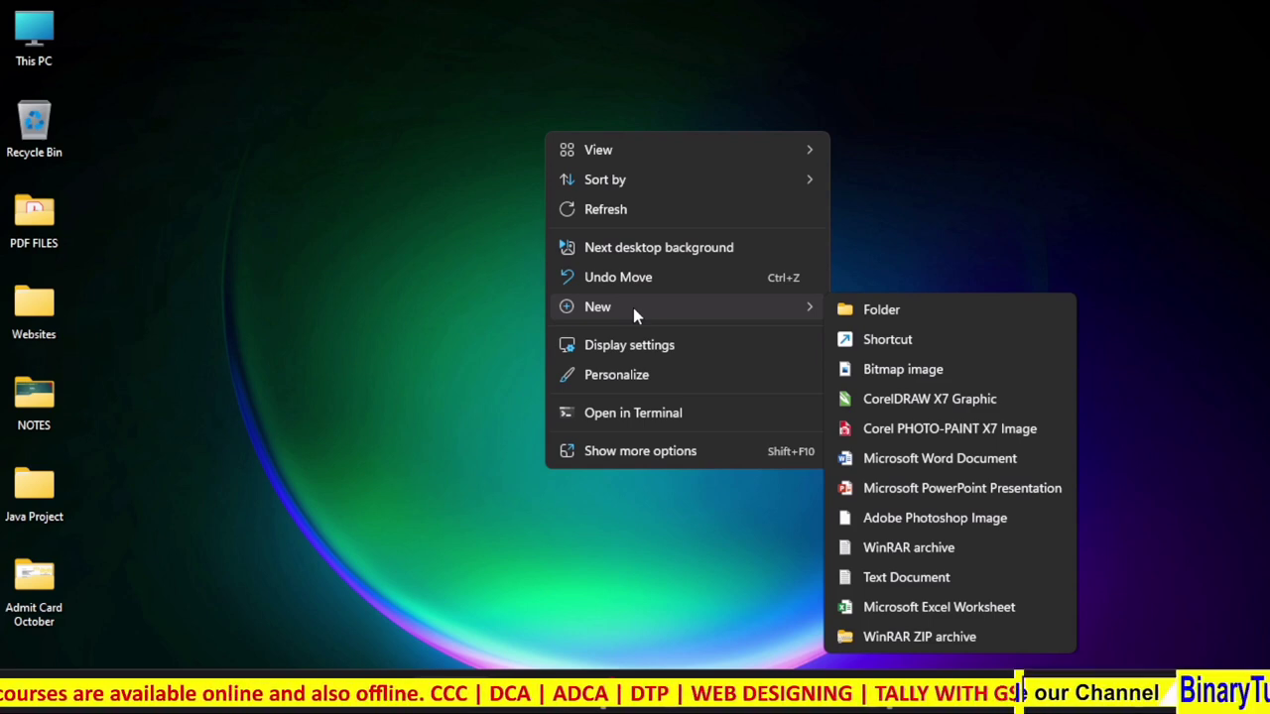
# Open the desktop's display settings
pyautogui.click(615, 349)
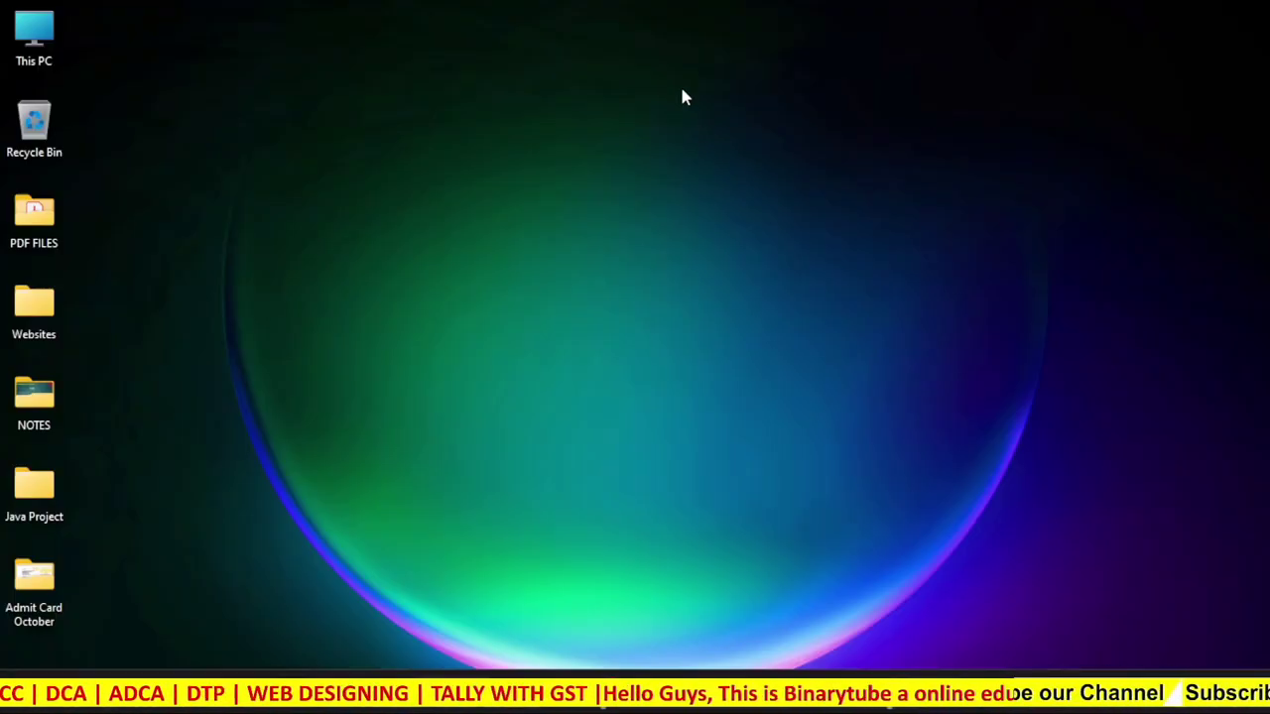
# Create a new folder on the desktop and name it Images
pyautogui.rightClick(684, 93)
pyautogui.moveTo(778, 272)
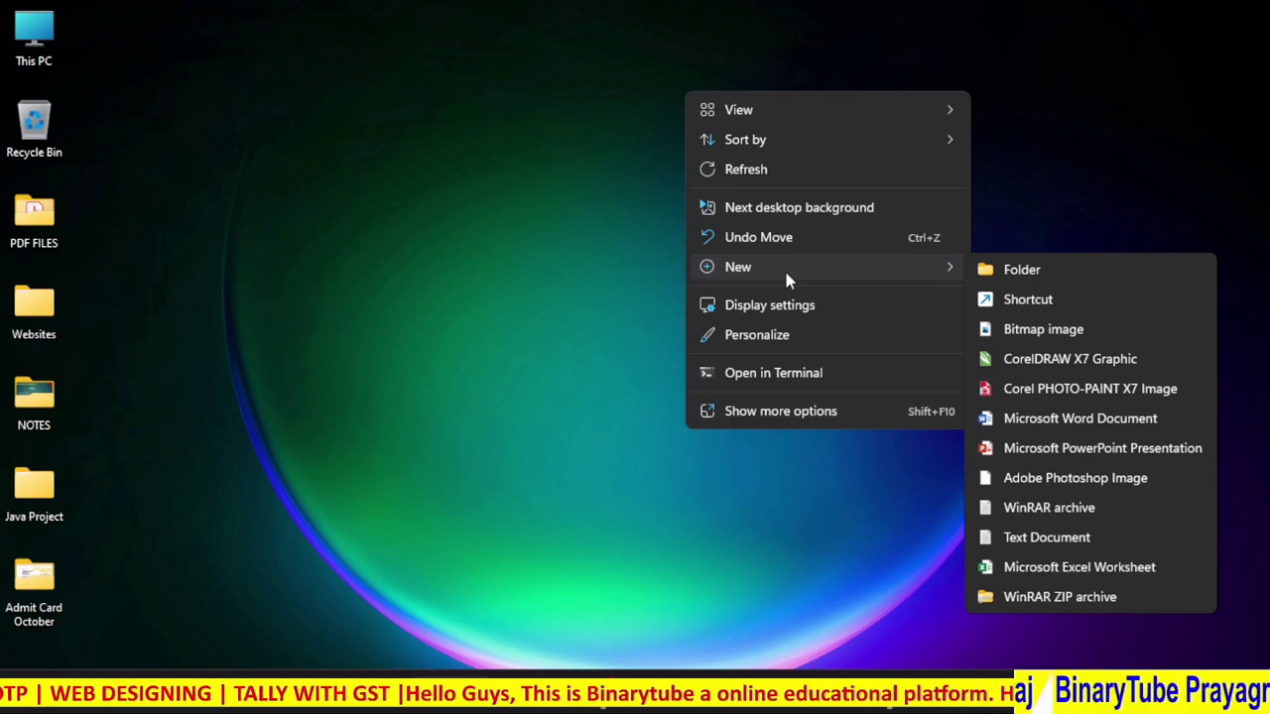
pyautogui.click(1017, 270)
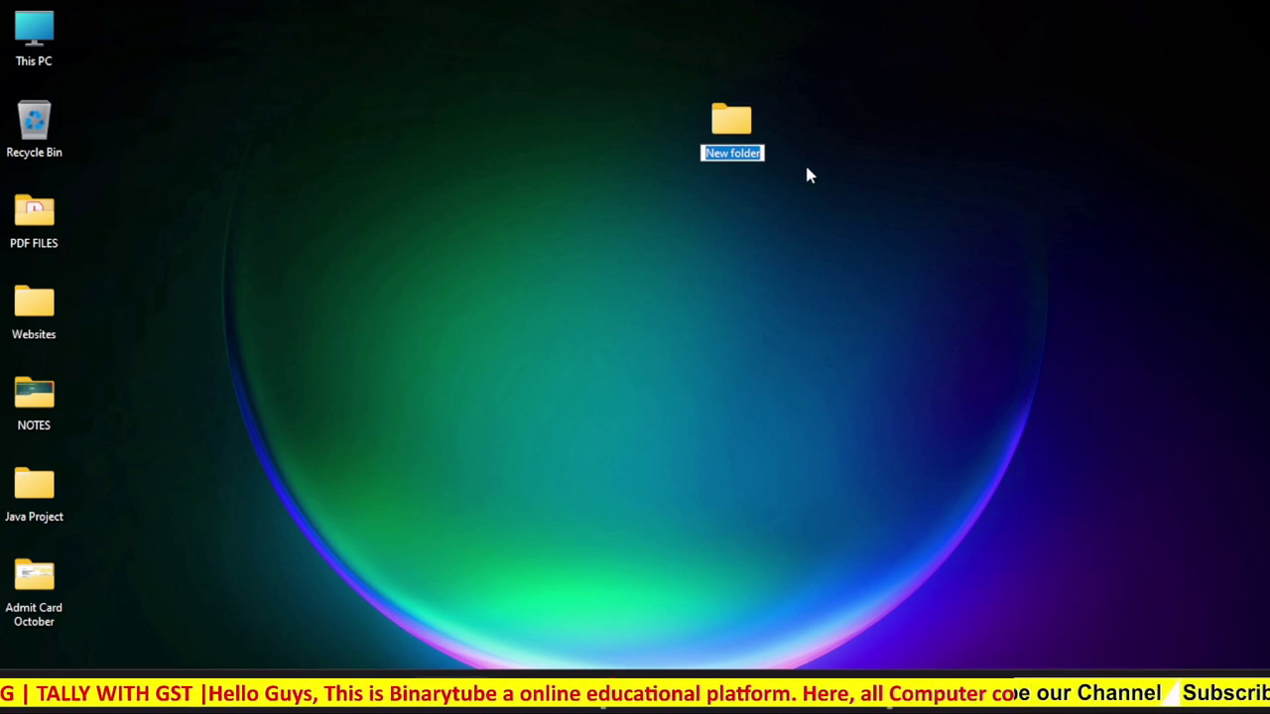
pyautogui.write('Ima')
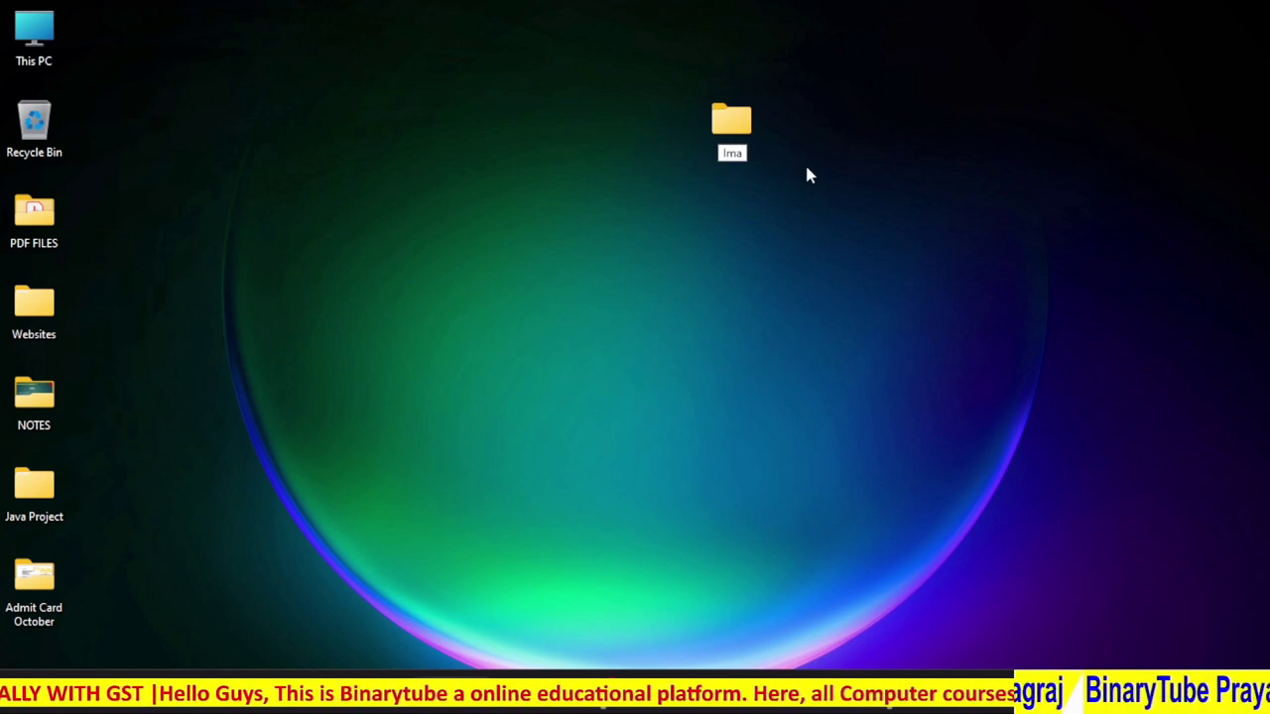
pyautogui.write('ges')
pyautogui.press('Return')
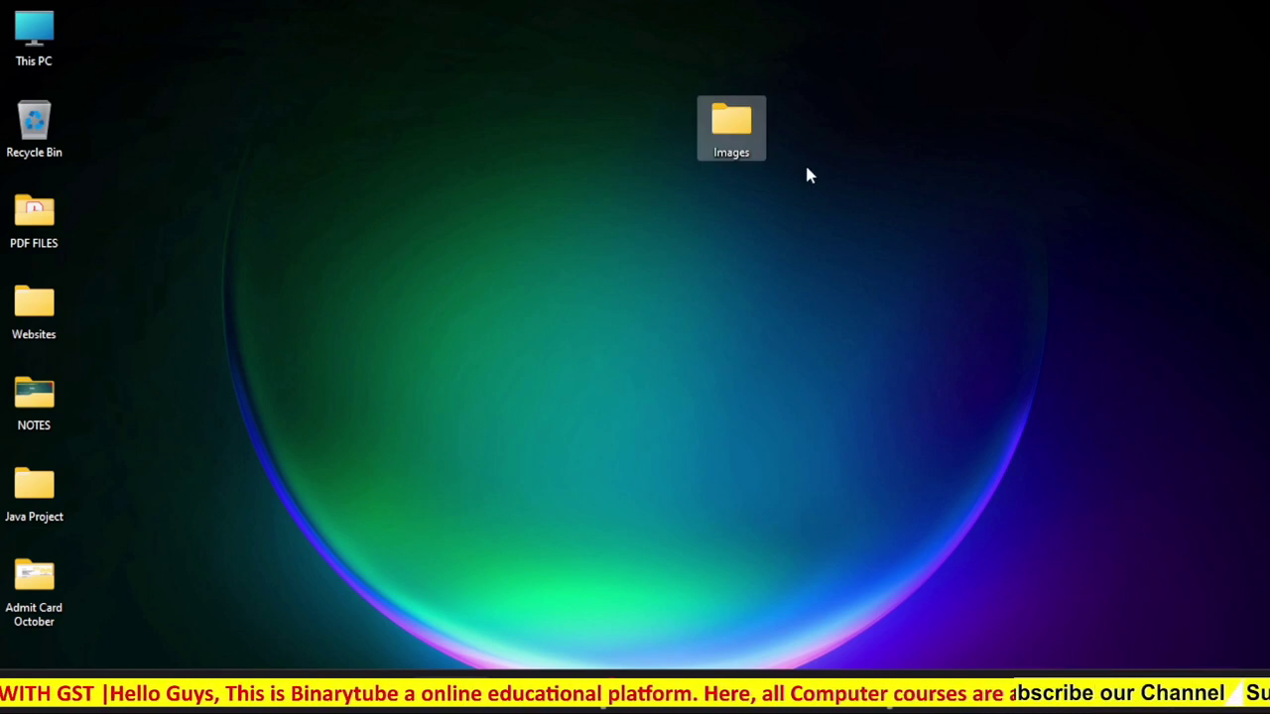
# Review the actions available for the Images folder on the desktop and open its properties
pyautogui.rightClick(725, 147)
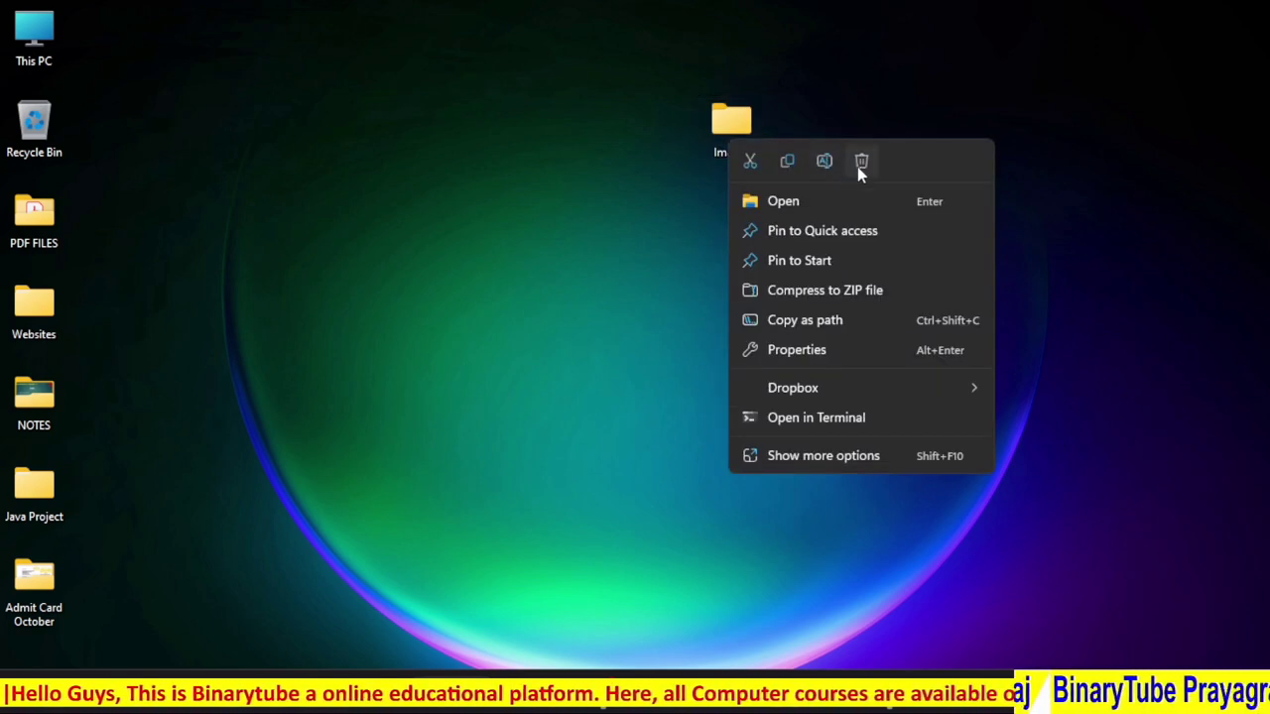
pyautogui.press('Escape')
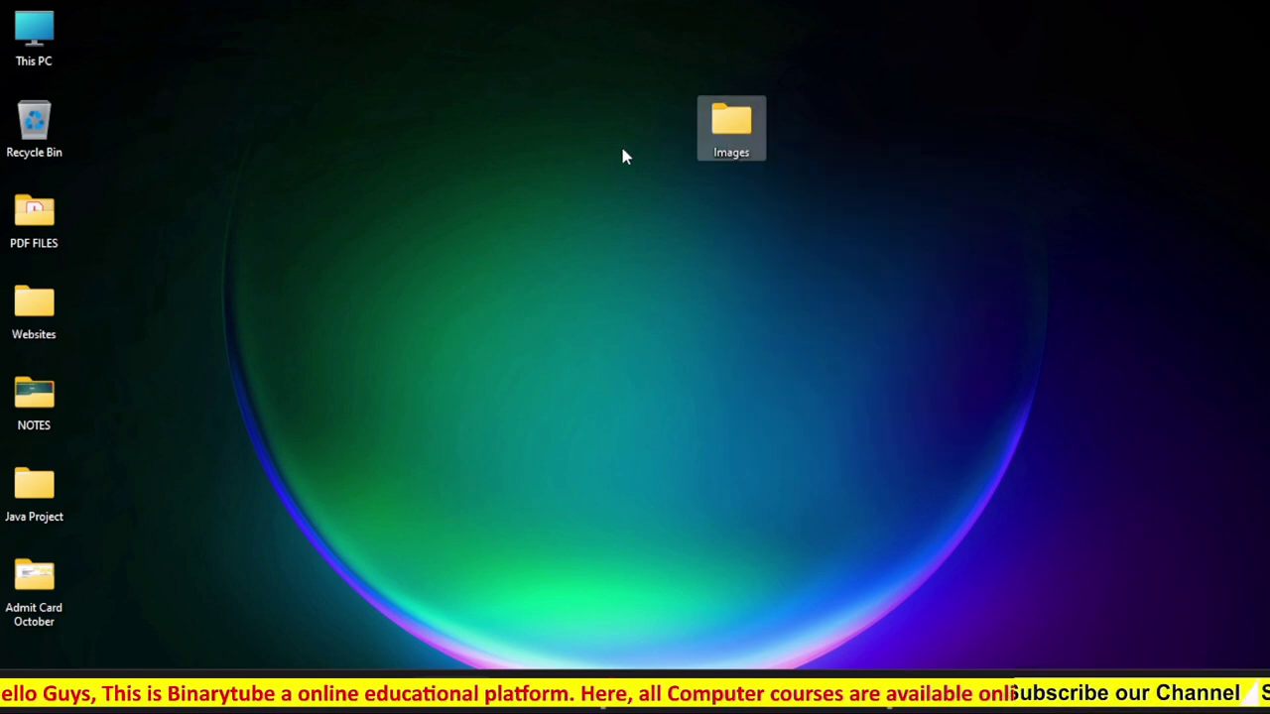
pyautogui.rightClick(727, 142)
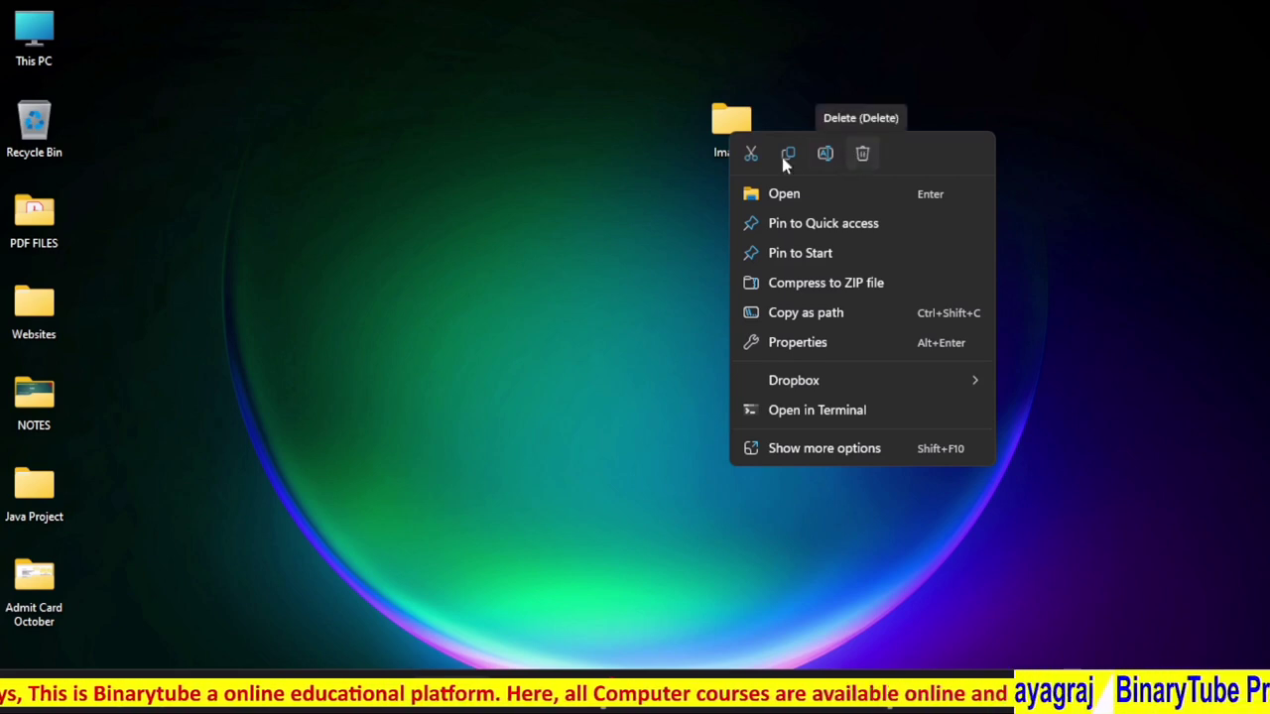
pyautogui.press('Escape')
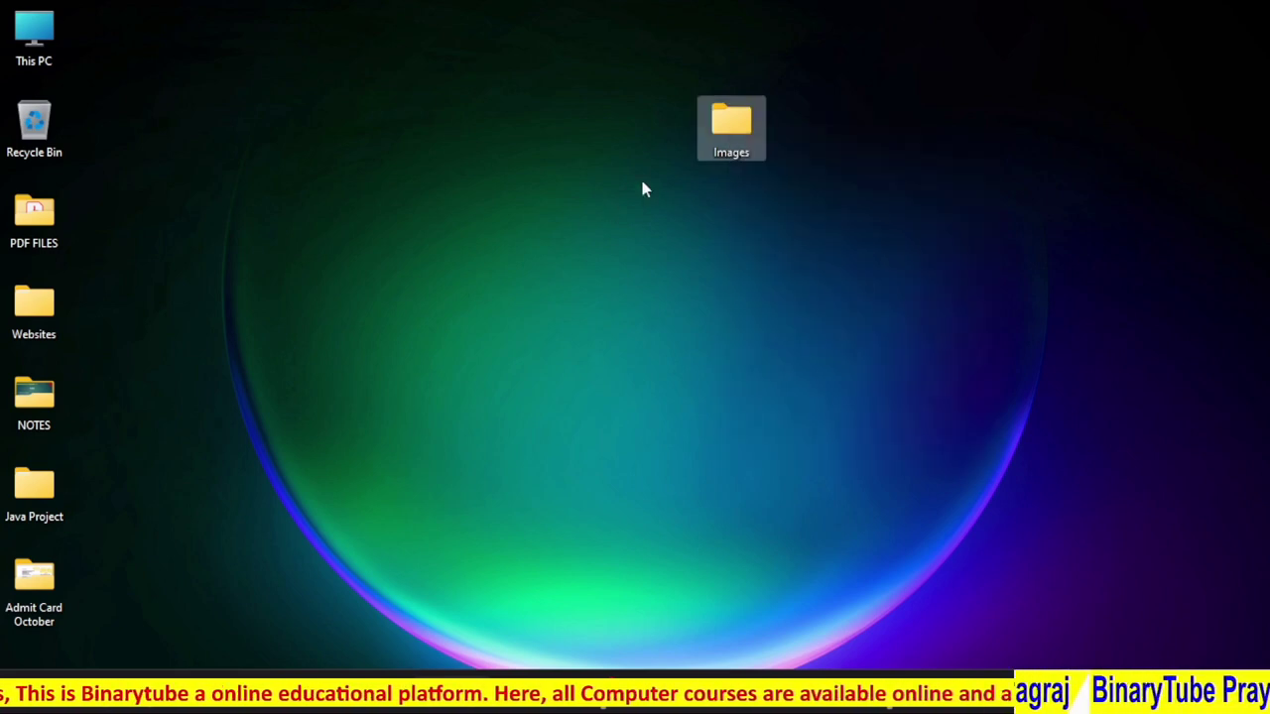
pyautogui.rightClick(727, 118)
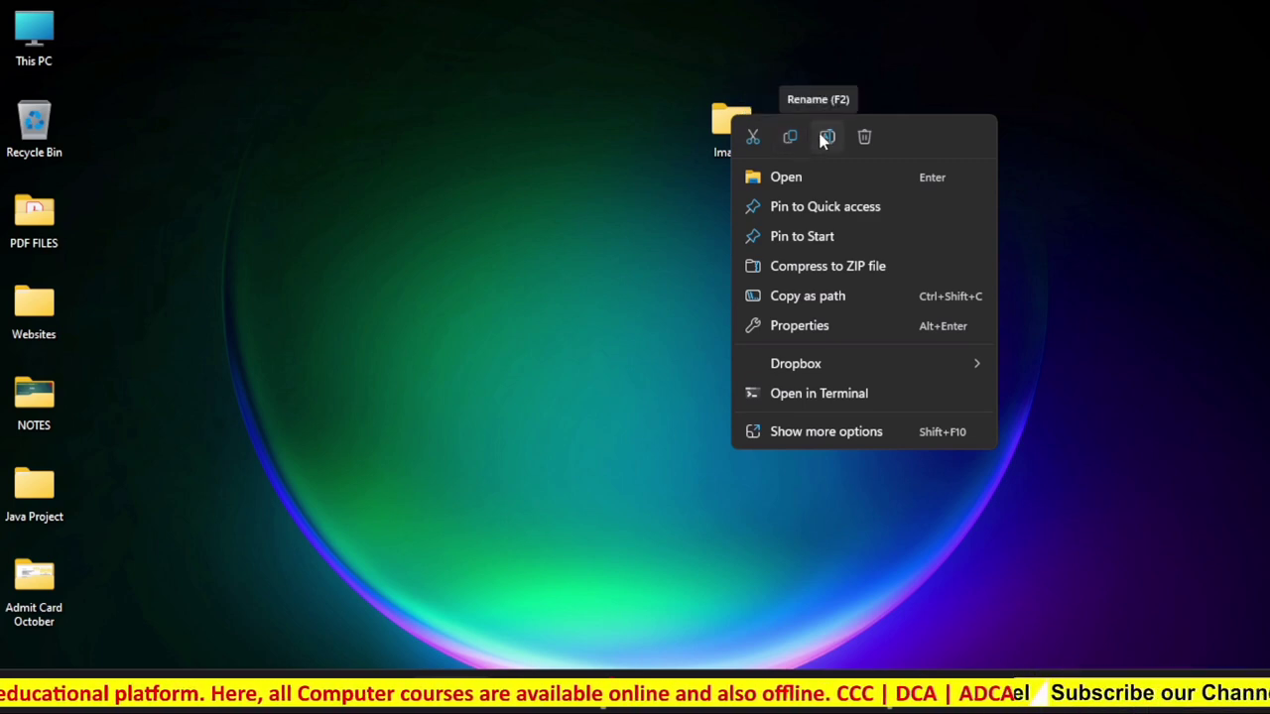
pyautogui.click(645, 183)
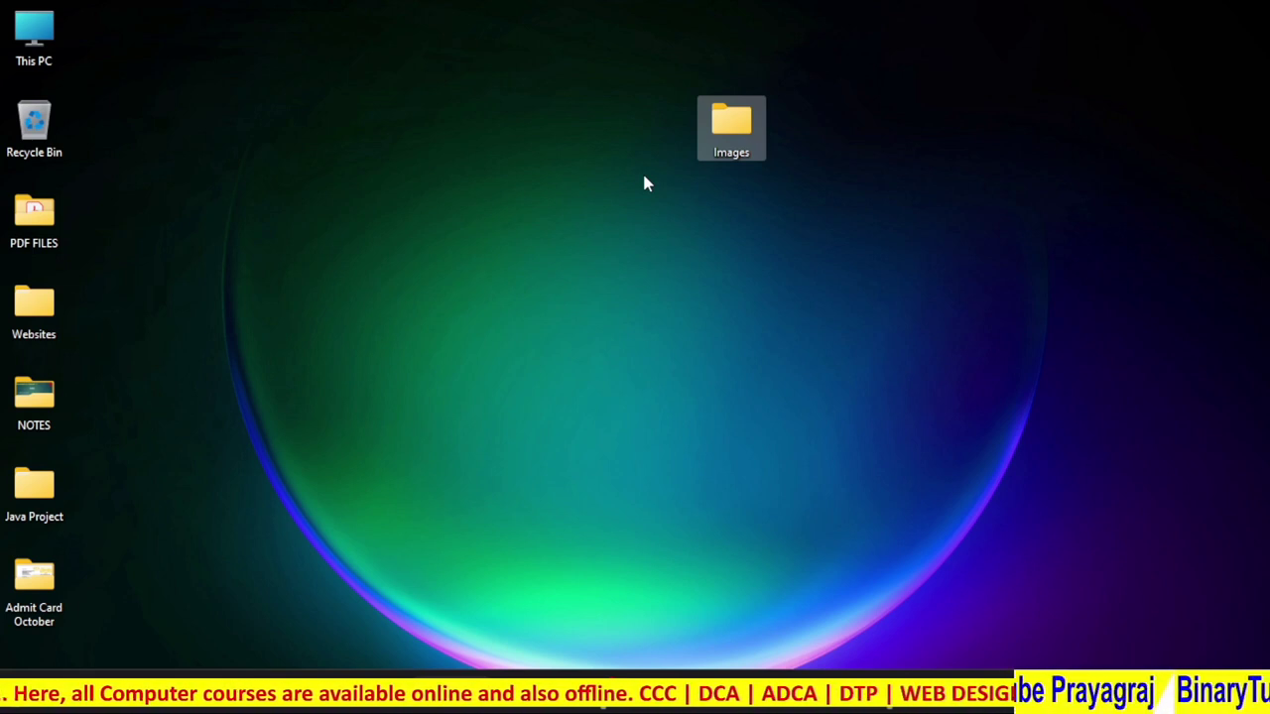
pyautogui.rightClick(738, 139)
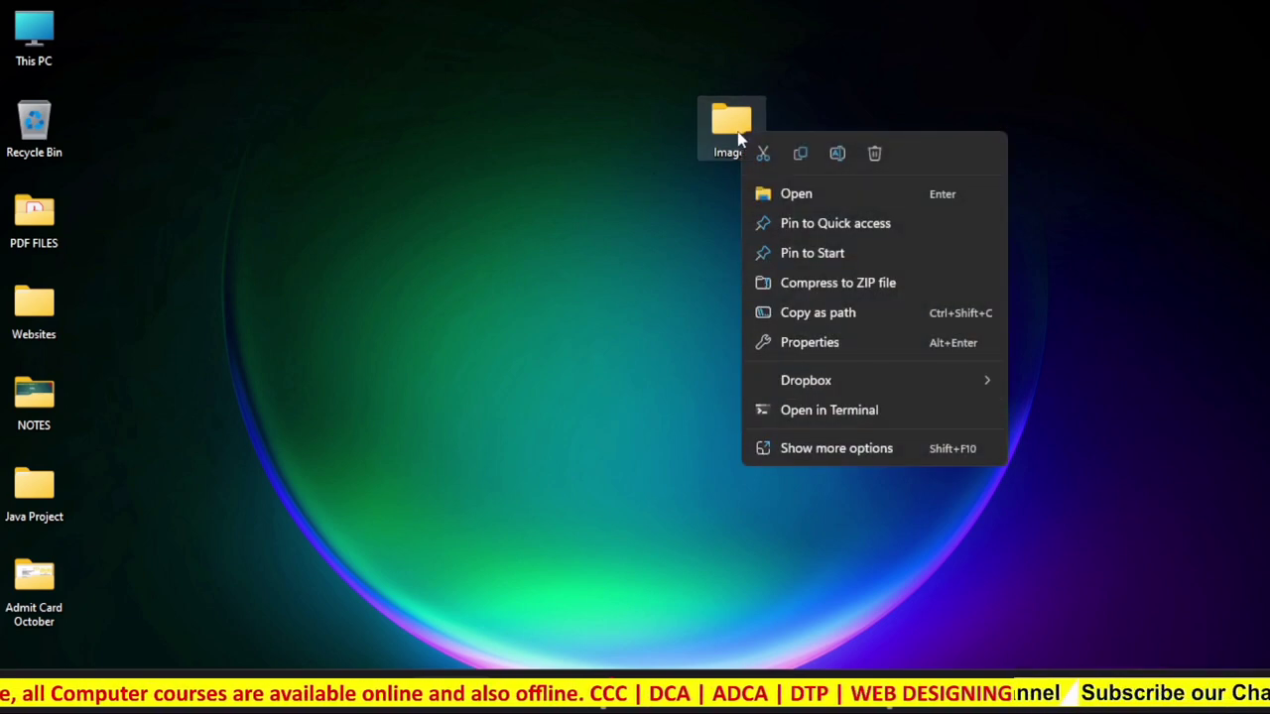
pyautogui.click(804, 344)
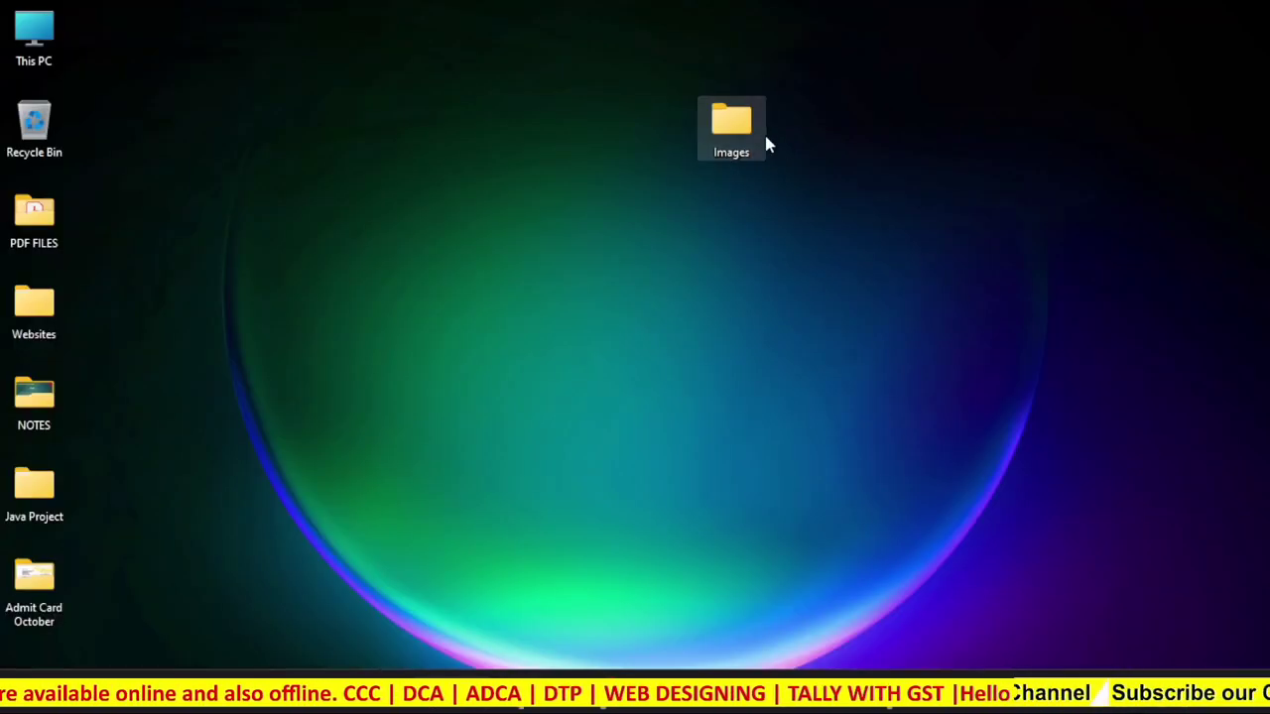
# Delete the Images folder from the desktop
pyautogui.rightClick(746, 137)
pyautogui.click(739, 137)
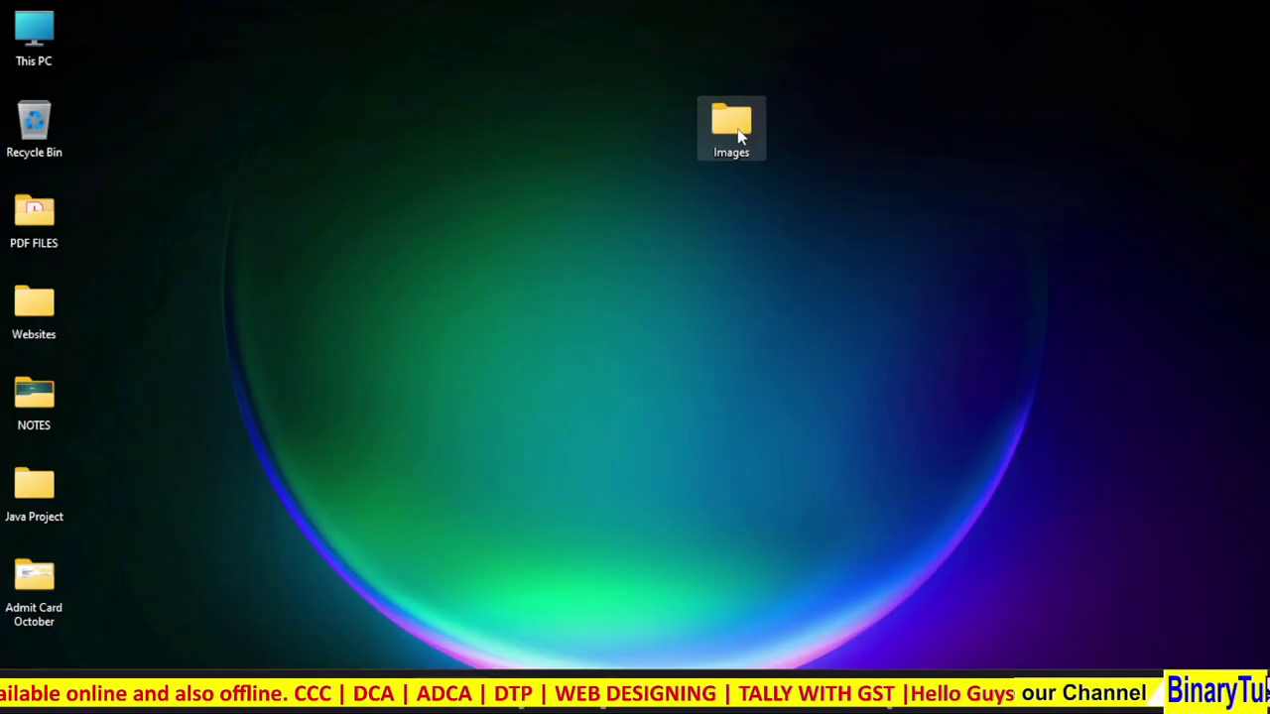
pyautogui.press('Delete')
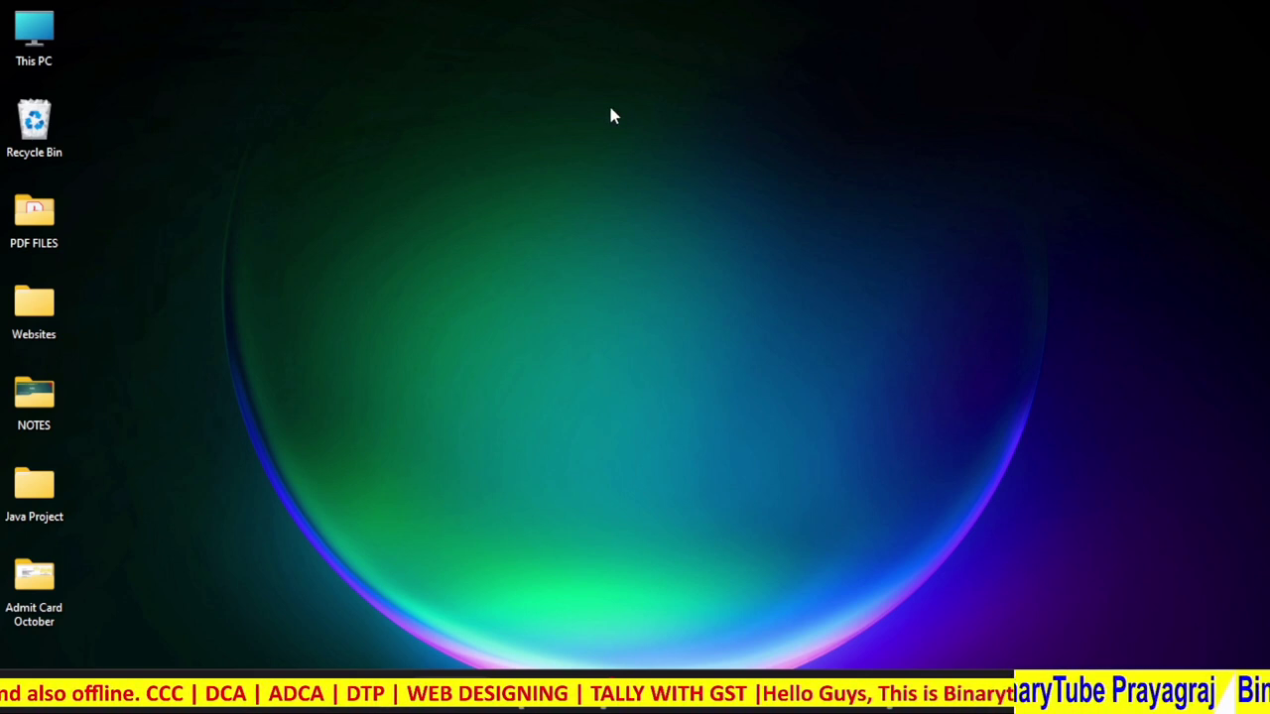
# Close all open PowerPoint windows and dismiss the Images folder's properties without changes
pyautogui.doubleClick(33, 119)
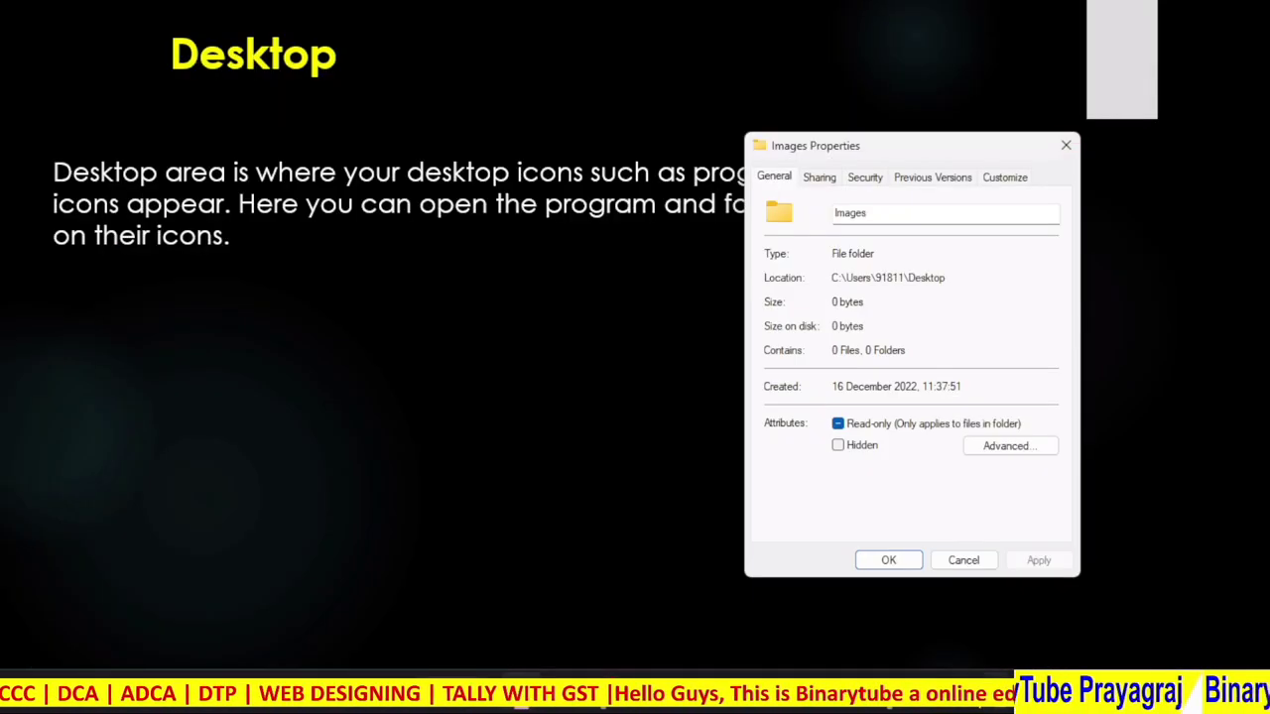
pyautogui.rightClick(901, 708)
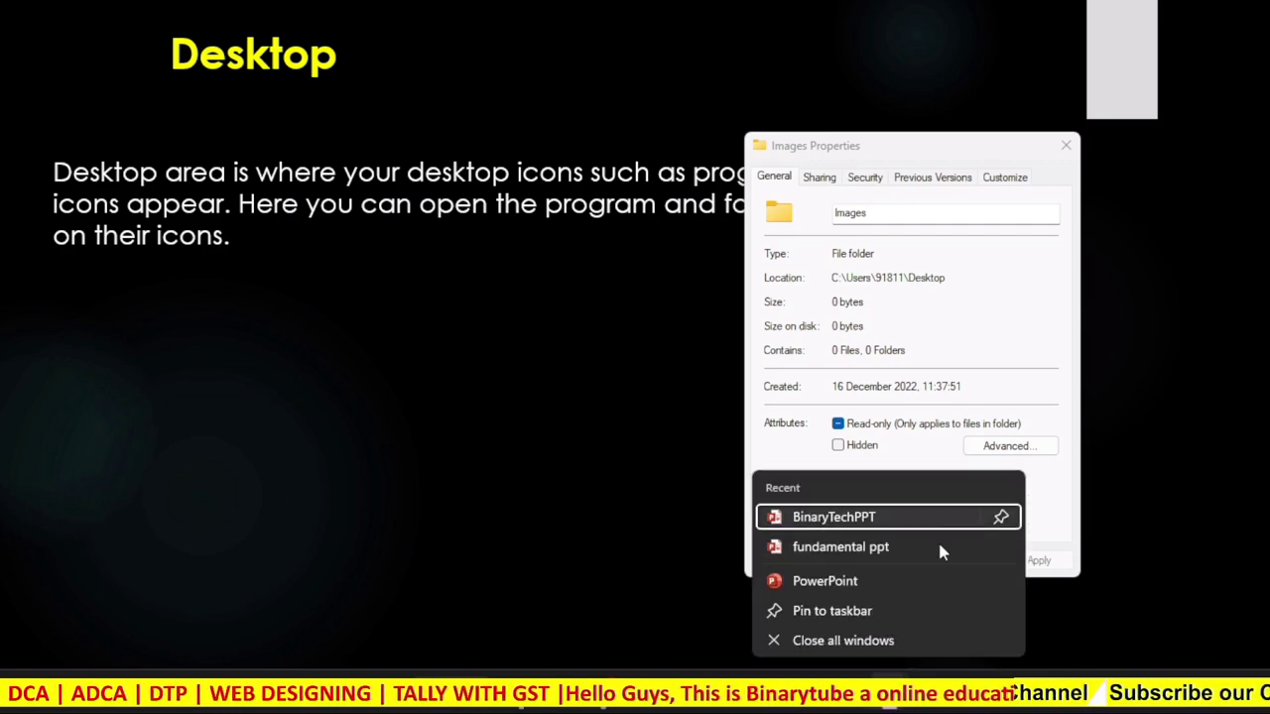
pyautogui.click(844, 640)
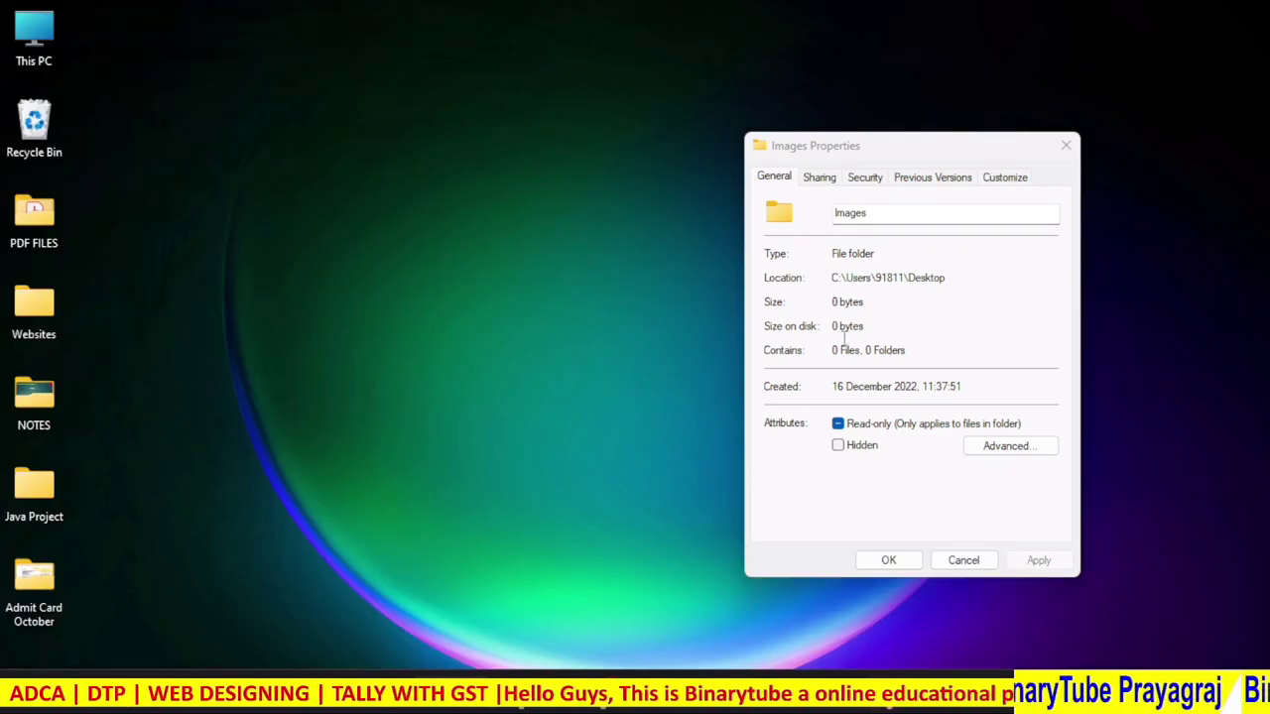
pyautogui.click(987, 564)
# Restore the Images folder from the Recycle Bin and close the Recycle Bin window
pyautogui.doubleClick(33, 123)
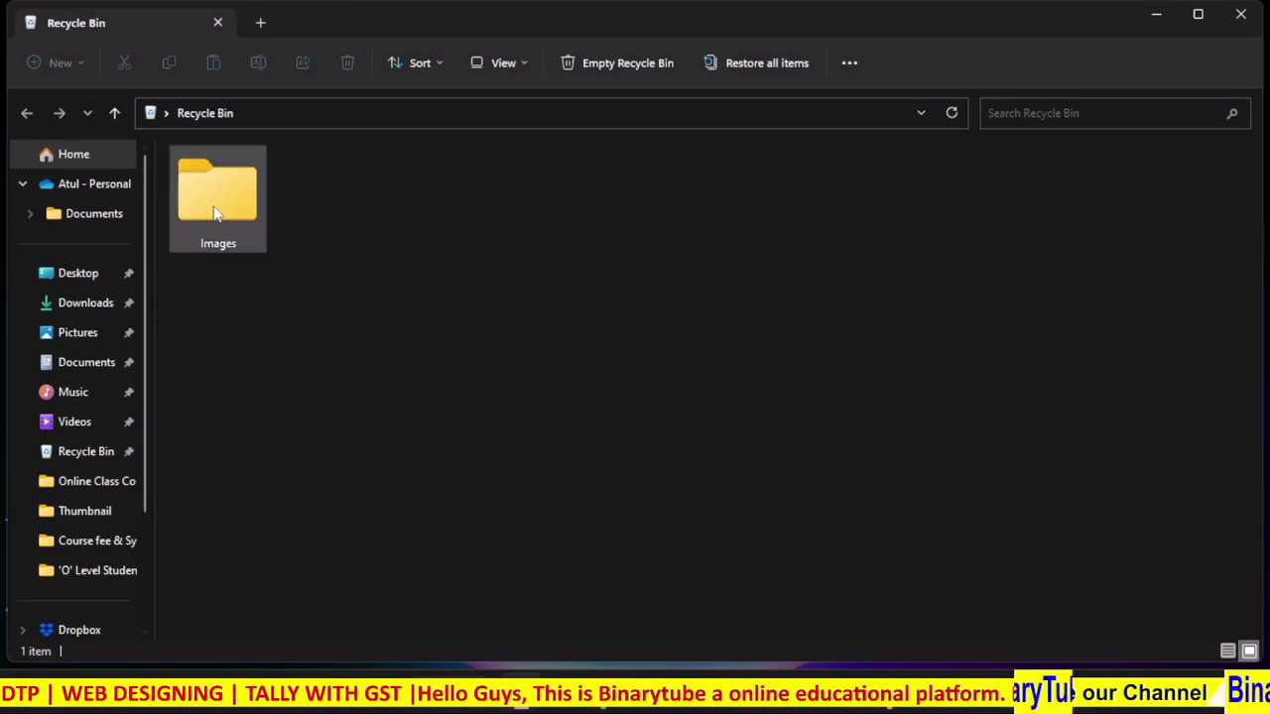
pyautogui.click(224, 204)
pyautogui.rightClick(224, 203)
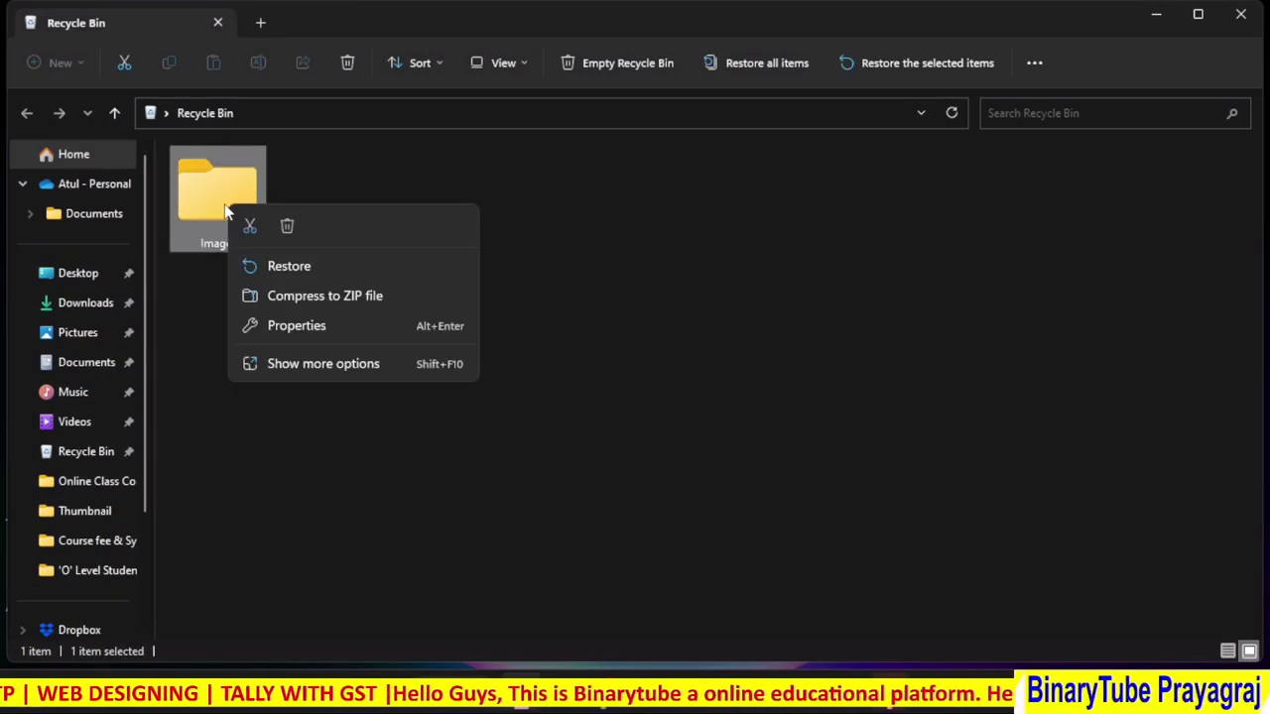
pyautogui.click(292, 276)
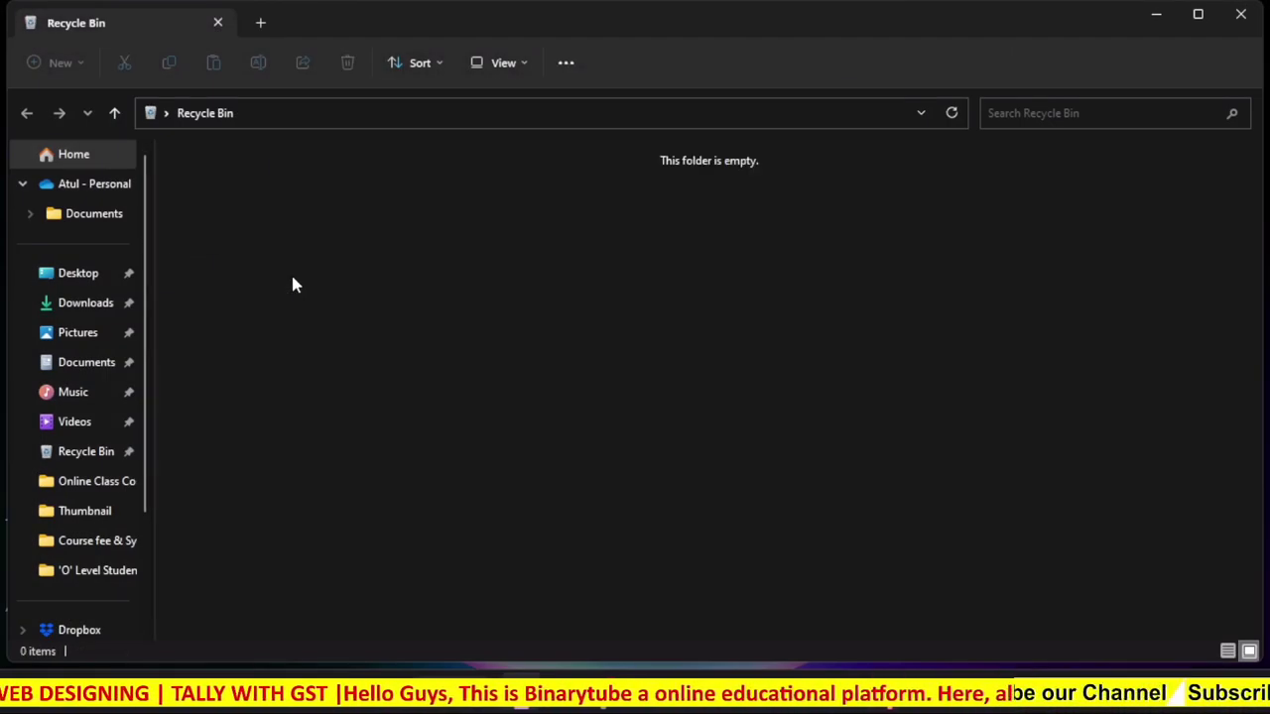
pyautogui.click(1230, 16)
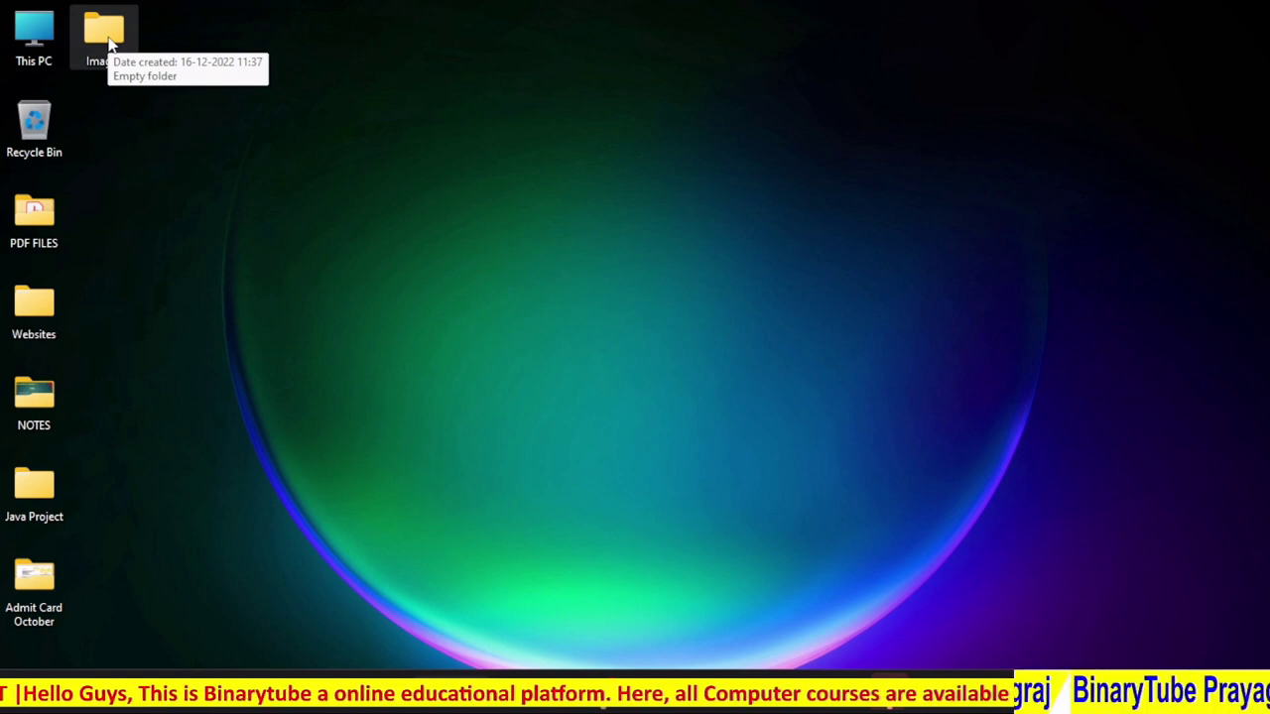
# View the Personalization settings for the desktop and close them without changing anything
pyautogui.rightClick(565, 93)
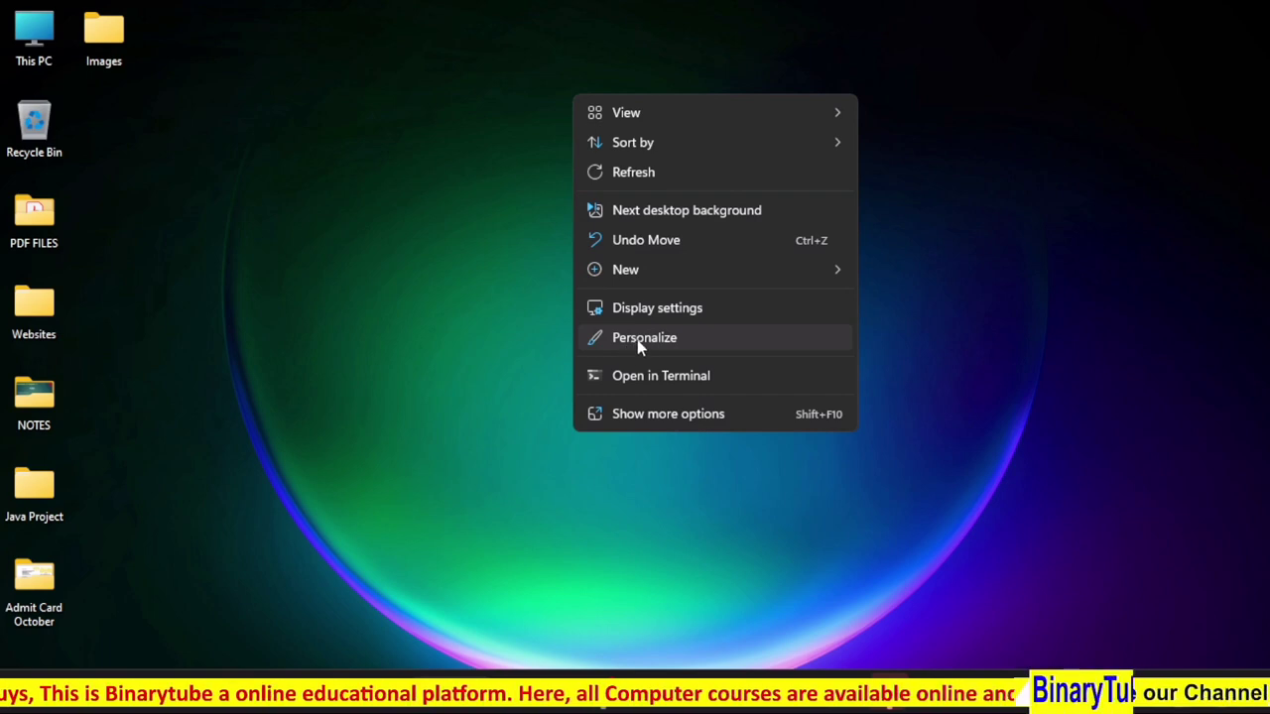
pyautogui.click(724, 339)
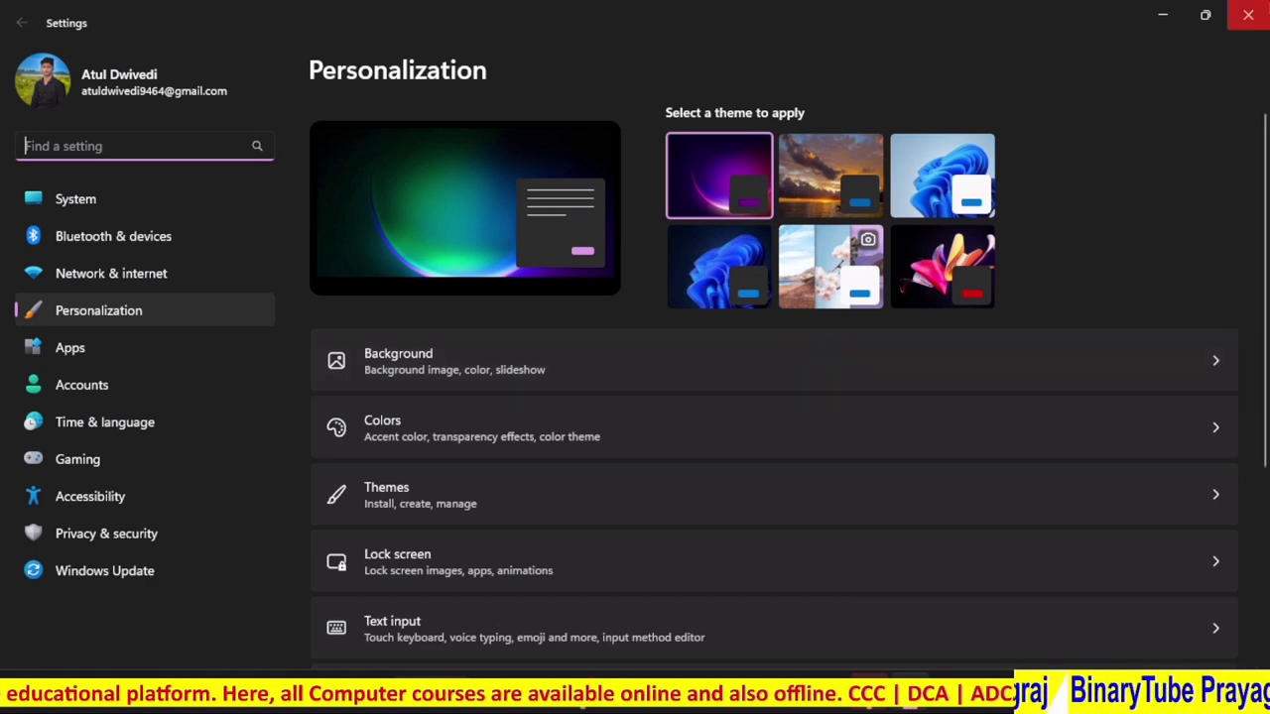
pyautogui.click(1248, 15)
# Show the desktop's extended list of context options and dismiss it
pyautogui.rightClick(553, 228)
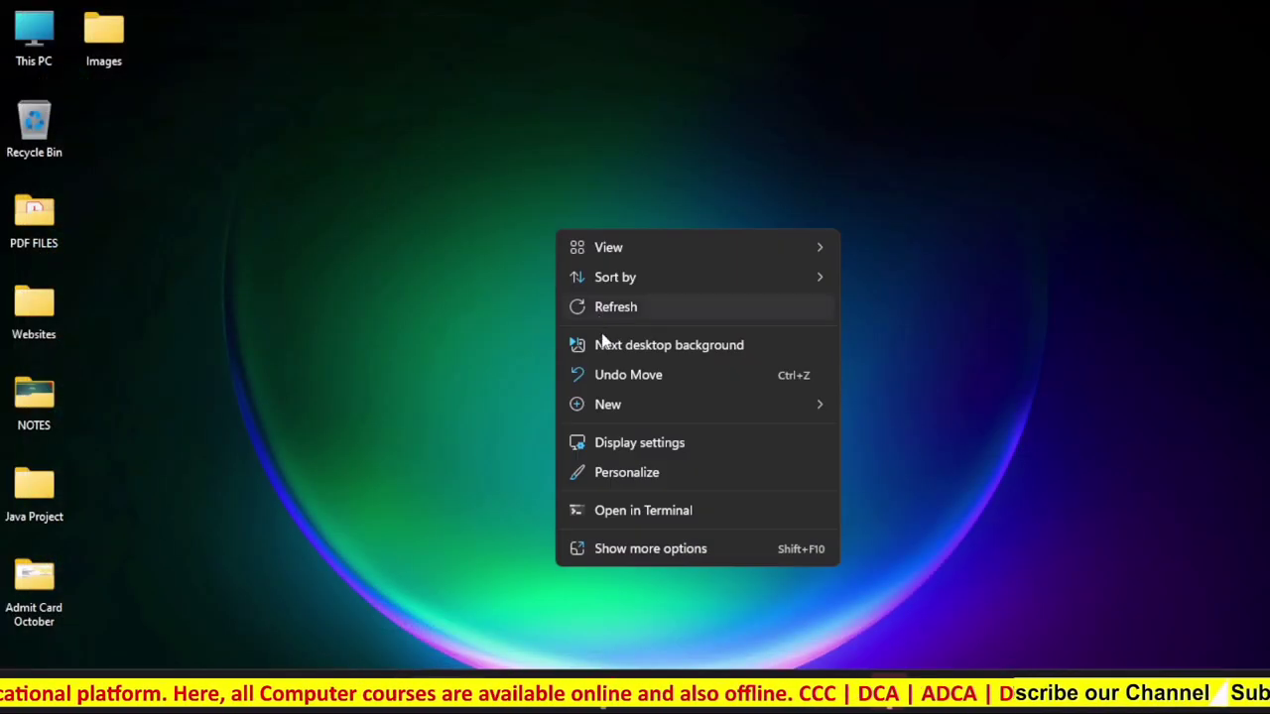
pyautogui.click(629, 551)
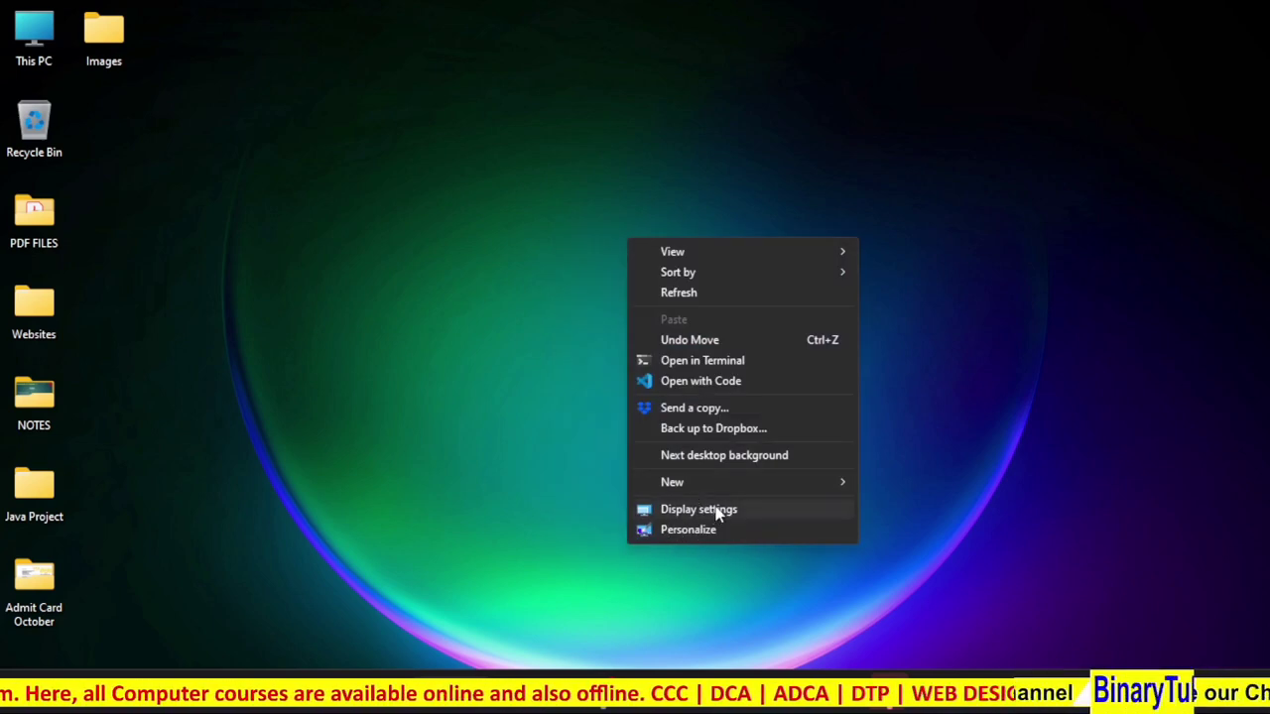
pyautogui.click(502, 190)
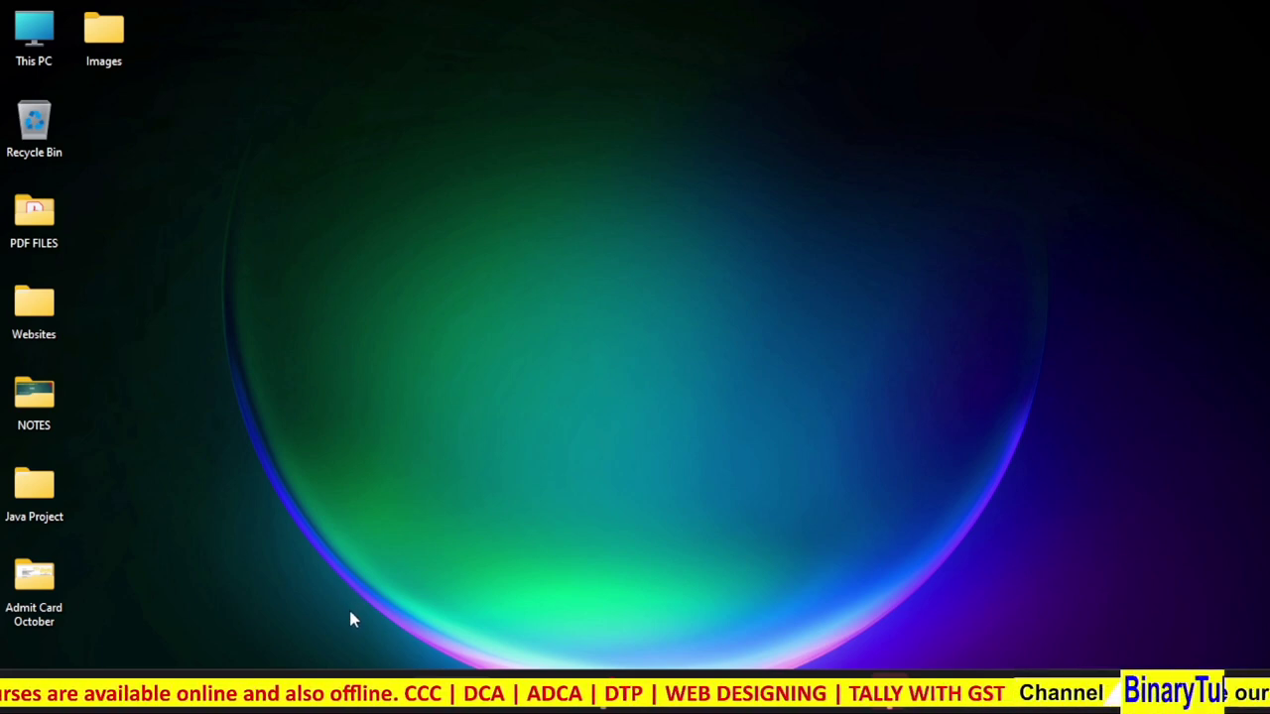
# Place a chrome1 shortcut from the full list of installed apps on the desktop and delete that shortcut
pyautogui.press('super')
pyautogui.press('super')
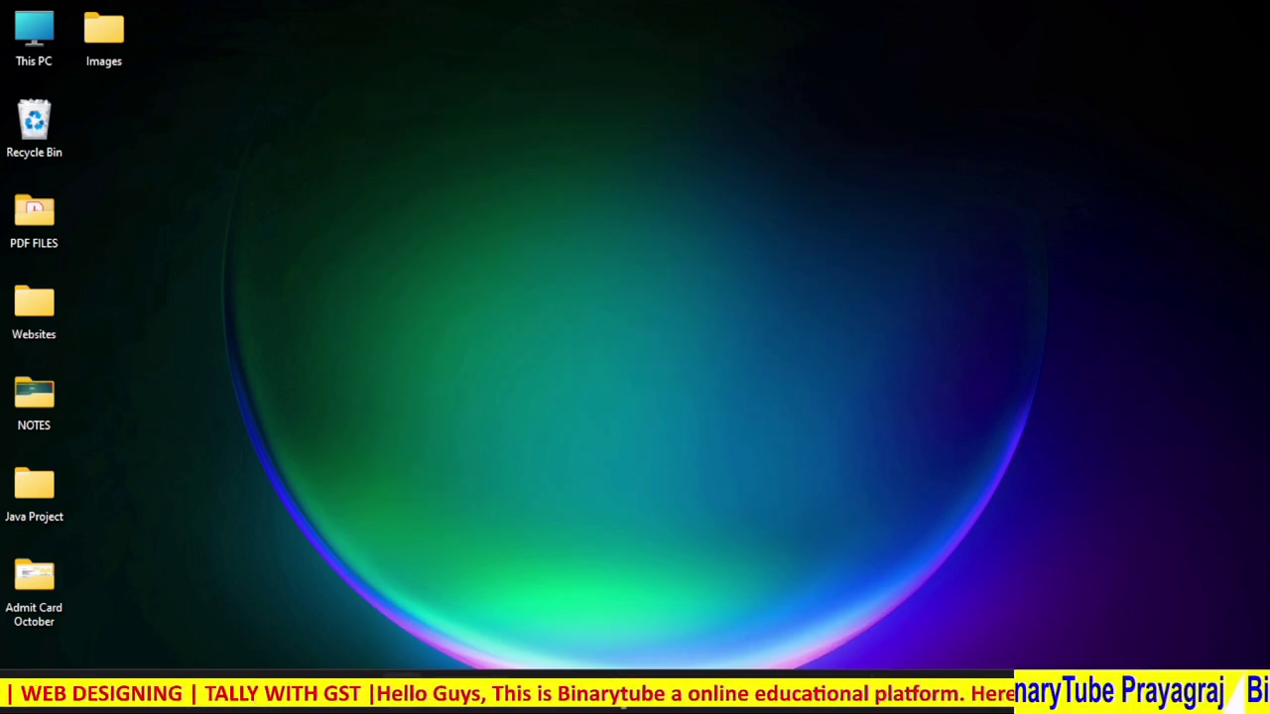
pyautogui.click(413, 692)
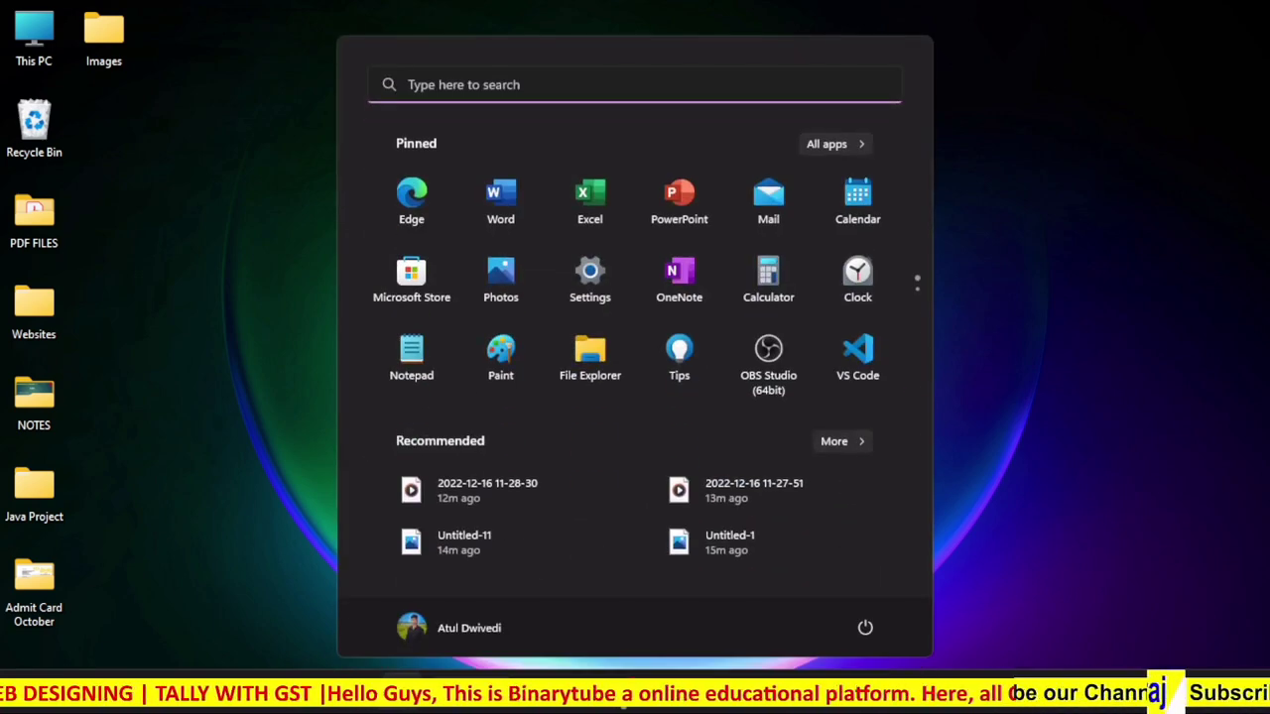
pyautogui.click(832, 143)
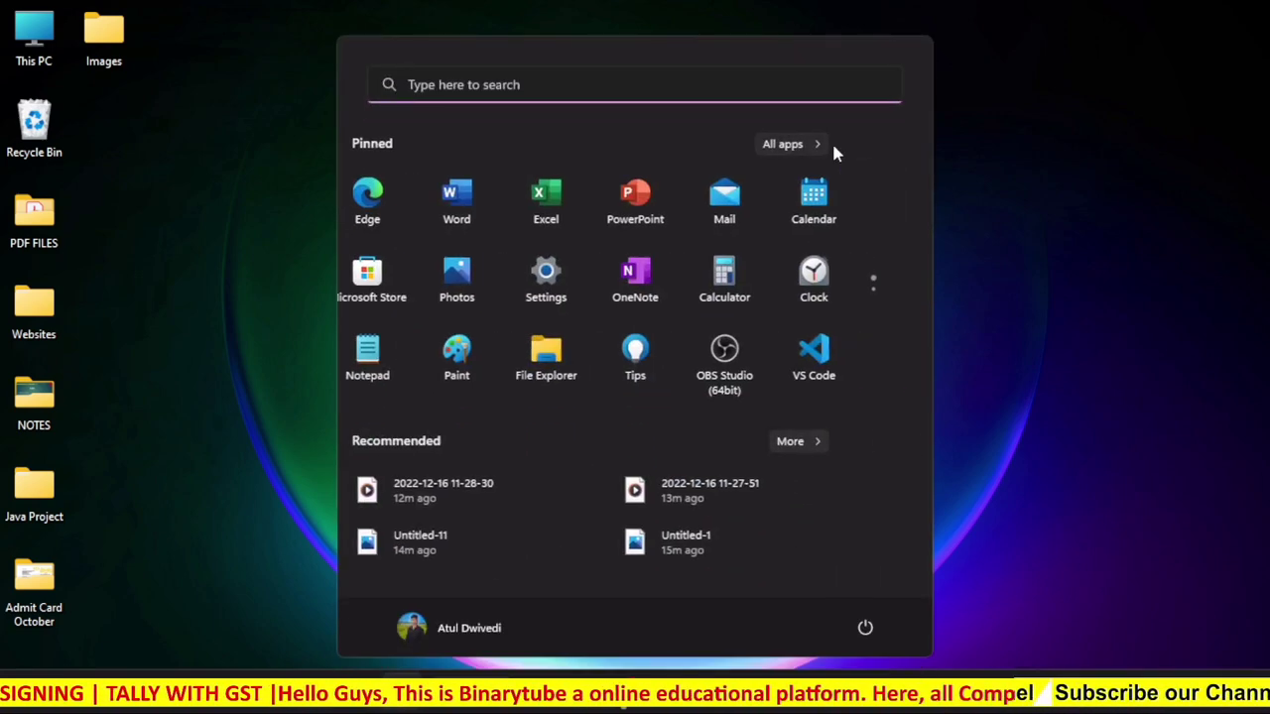
pyautogui.scroll(-5, 431, 342)
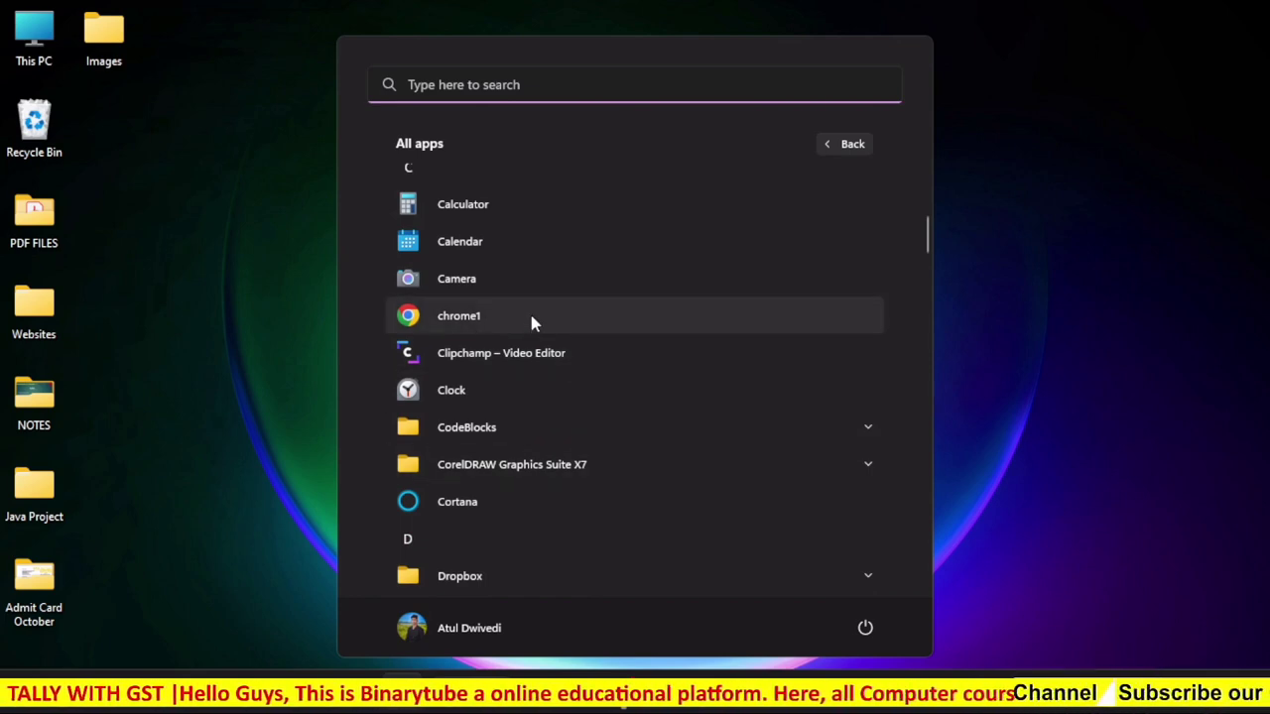
pyautogui.moveTo(528, 309); pyautogui.dragTo(215, 291)
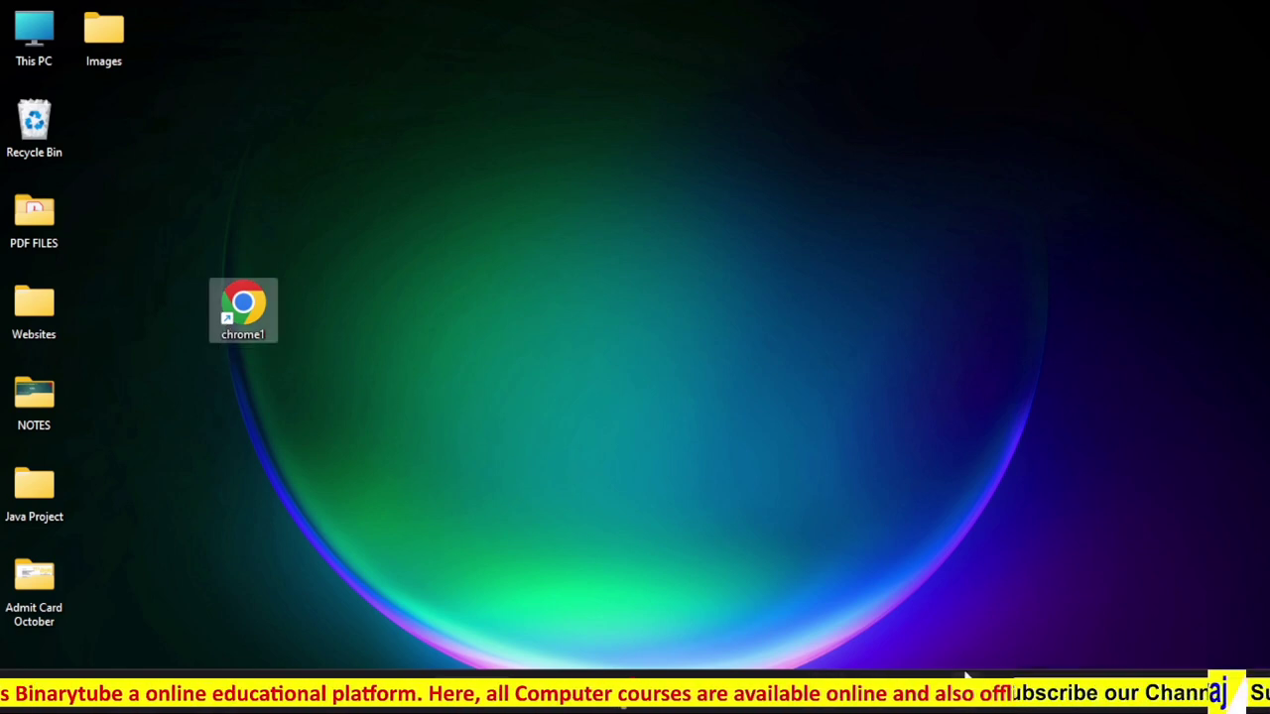
pyautogui.press('Delete')
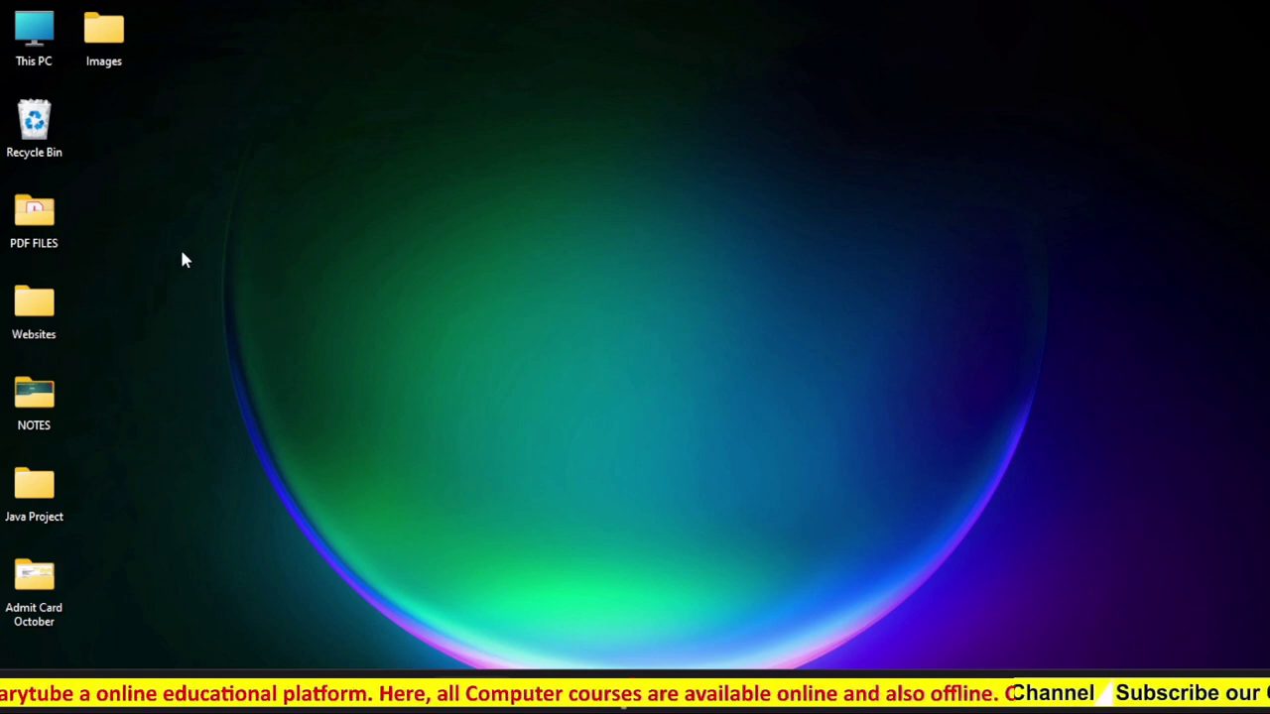
# Open the notifications and calendar view and collapse the month calendar
pyautogui.click(1219, 699)
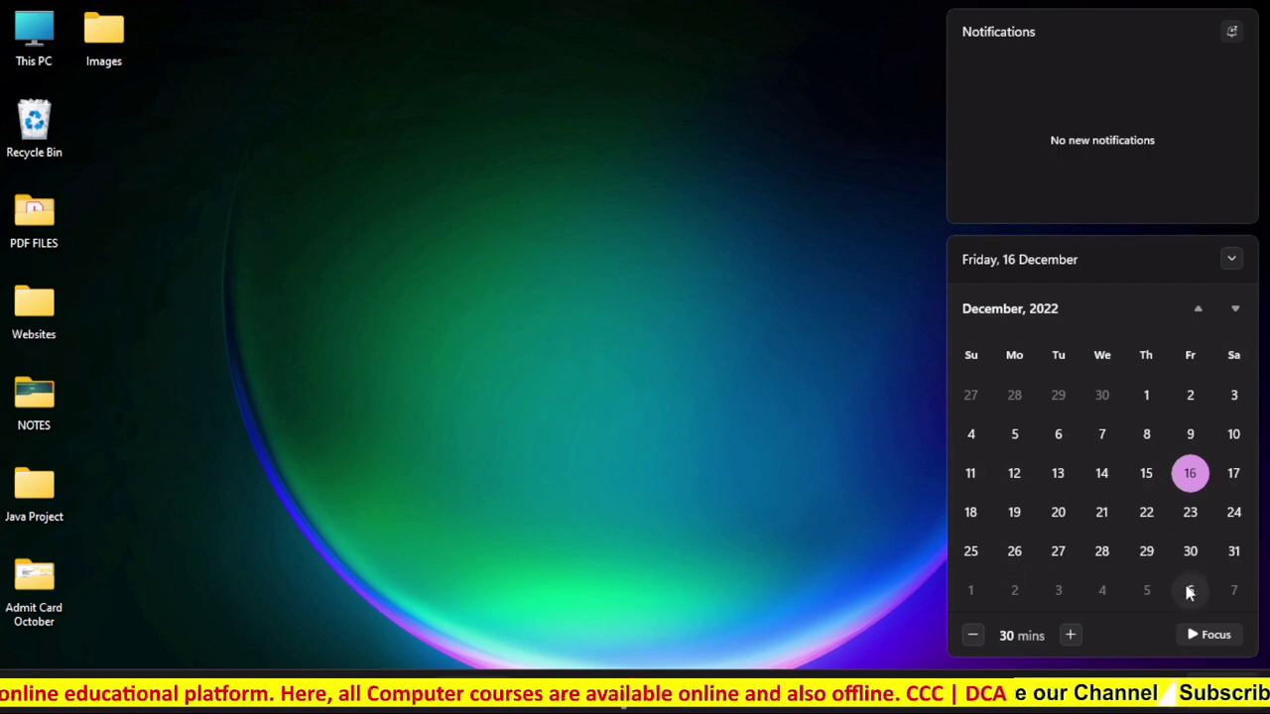
pyautogui.click(1229, 259)
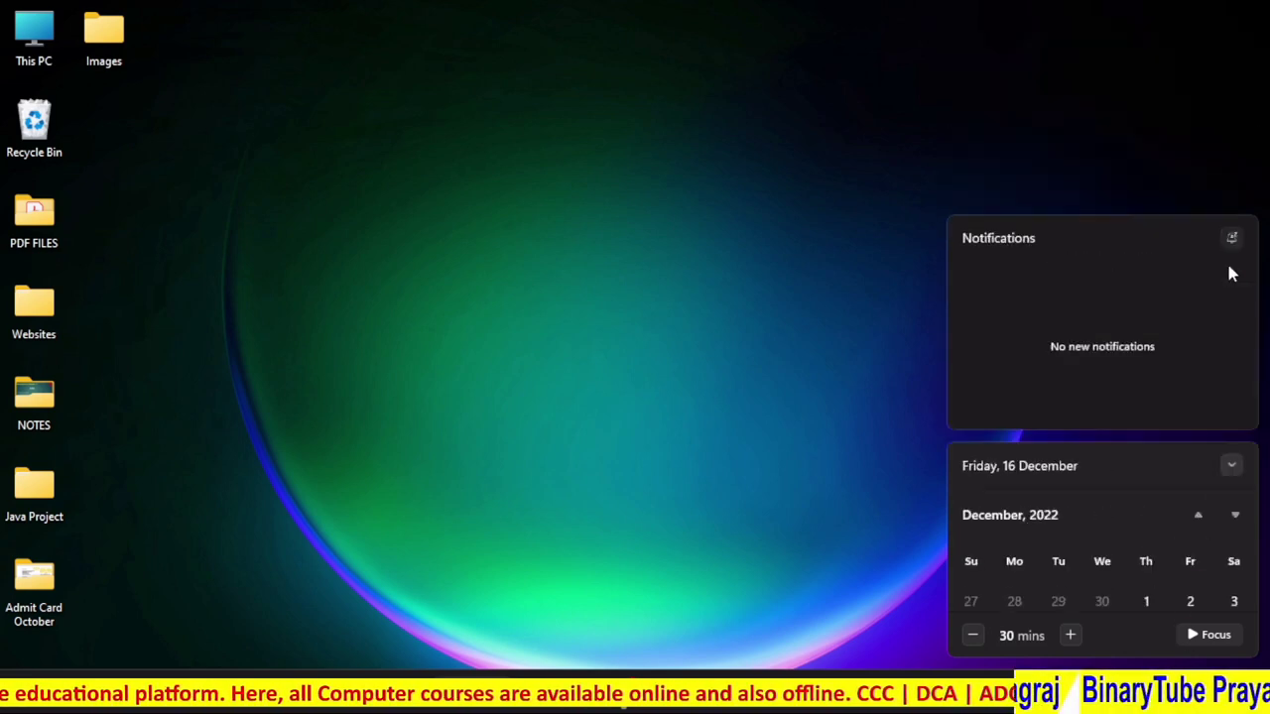
# Expand the month calendar and open the Date & time page of the Time & language settings
pyautogui.click(1231, 589)
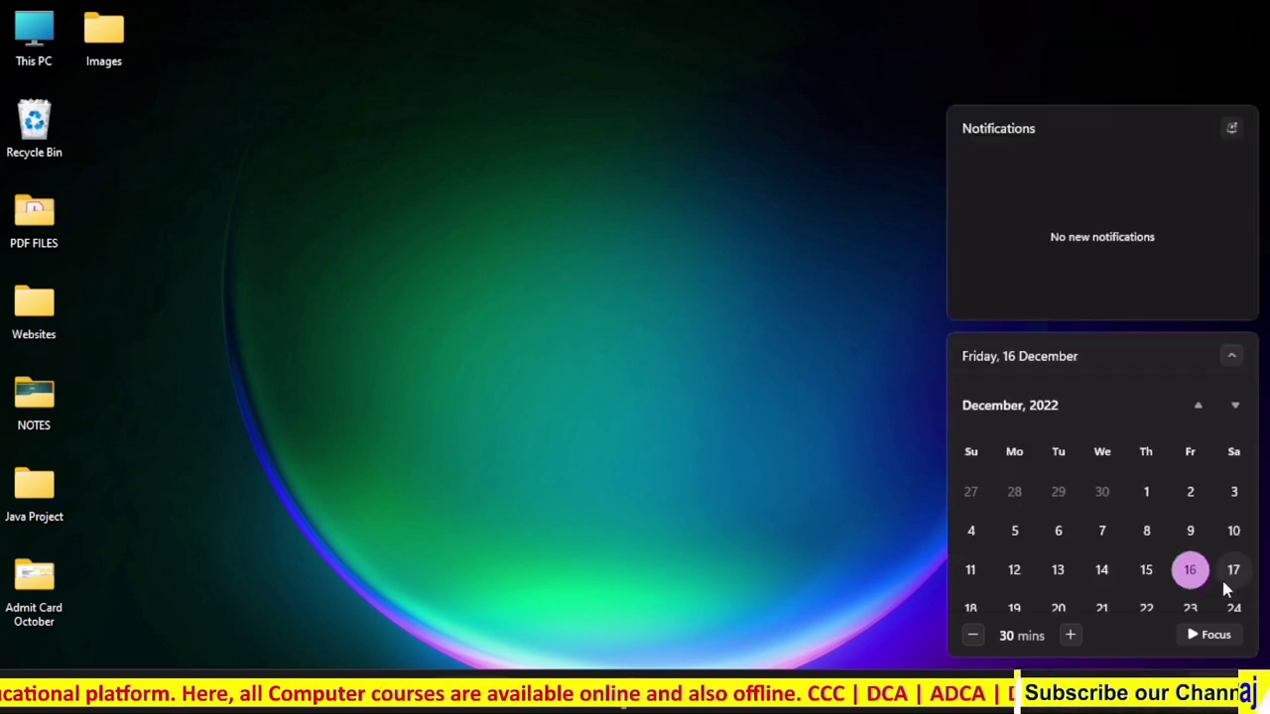
pyautogui.rightClick(1241, 703)
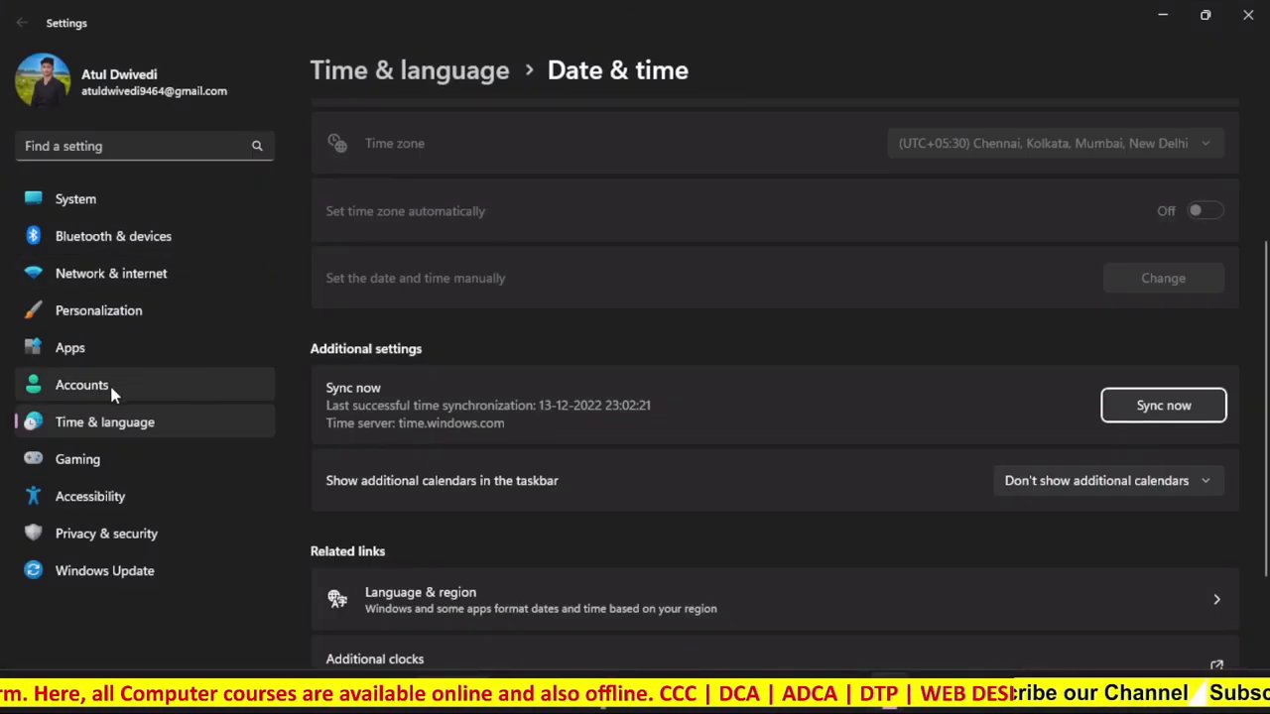
pyautogui.click(139, 422)
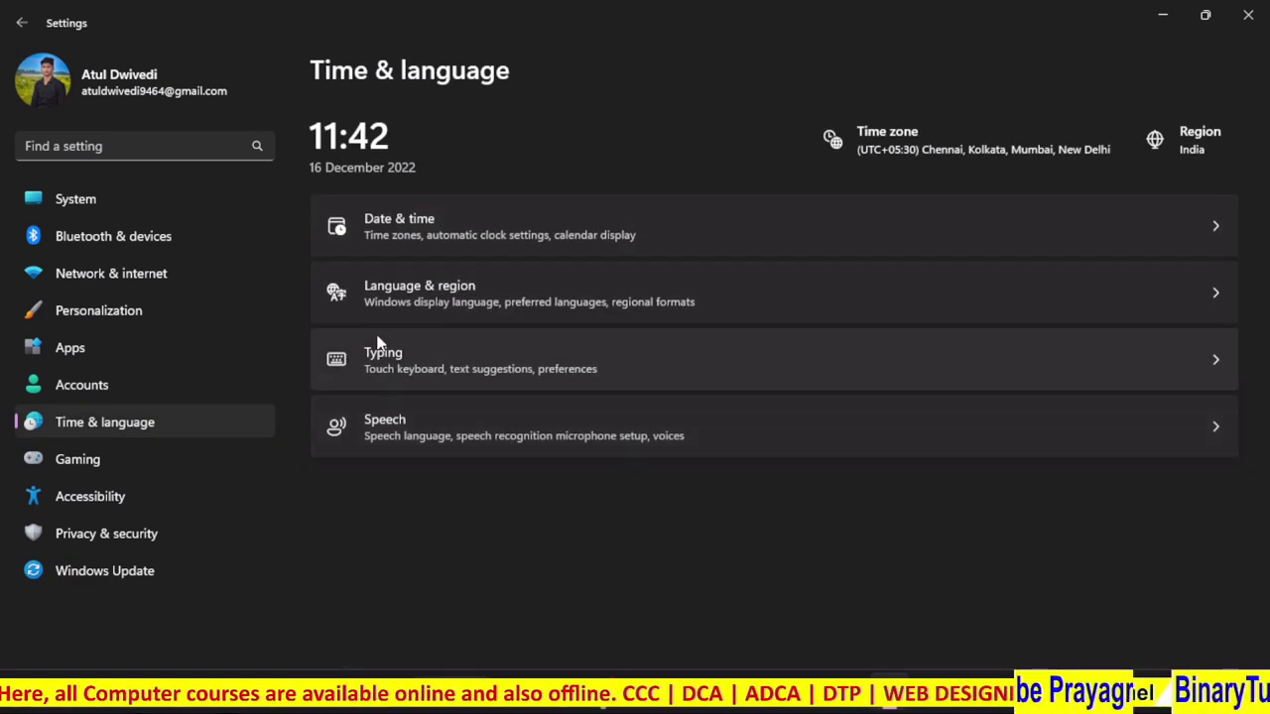
pyautogui.click(422, 227)
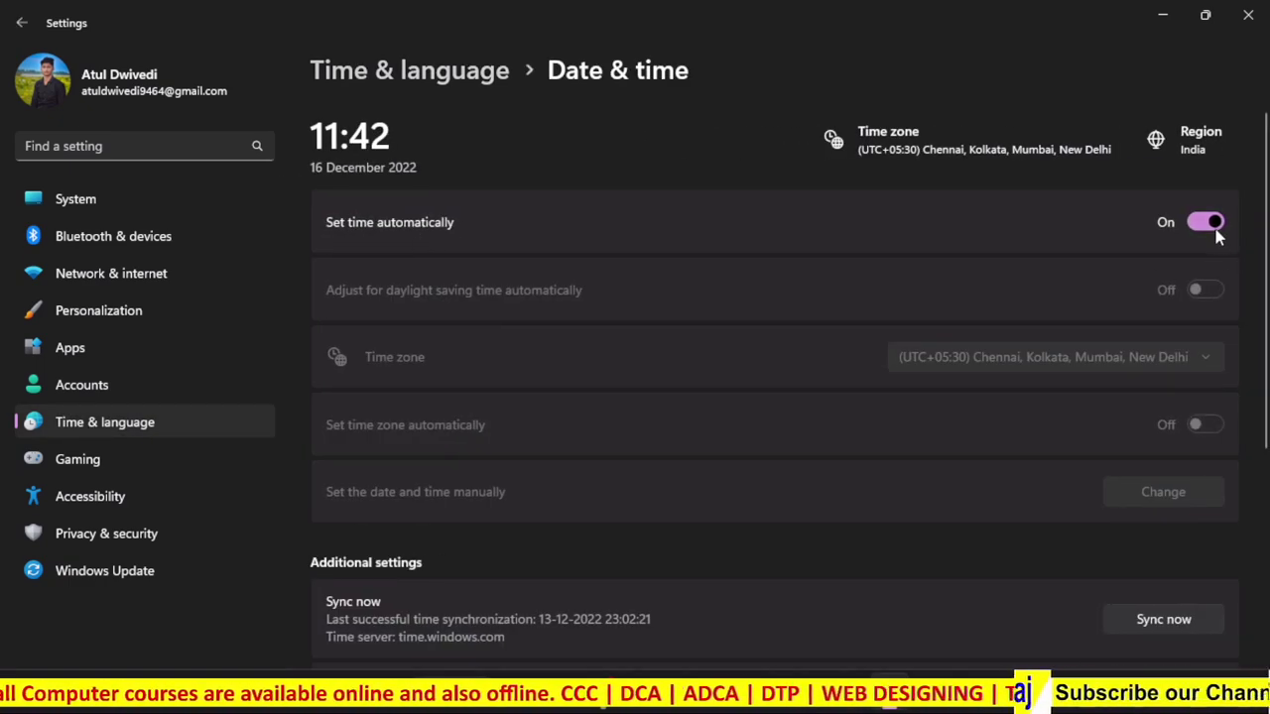
# Switch Set time automatically off and back on, and close Settings
pyautogui.click(1212, 223)
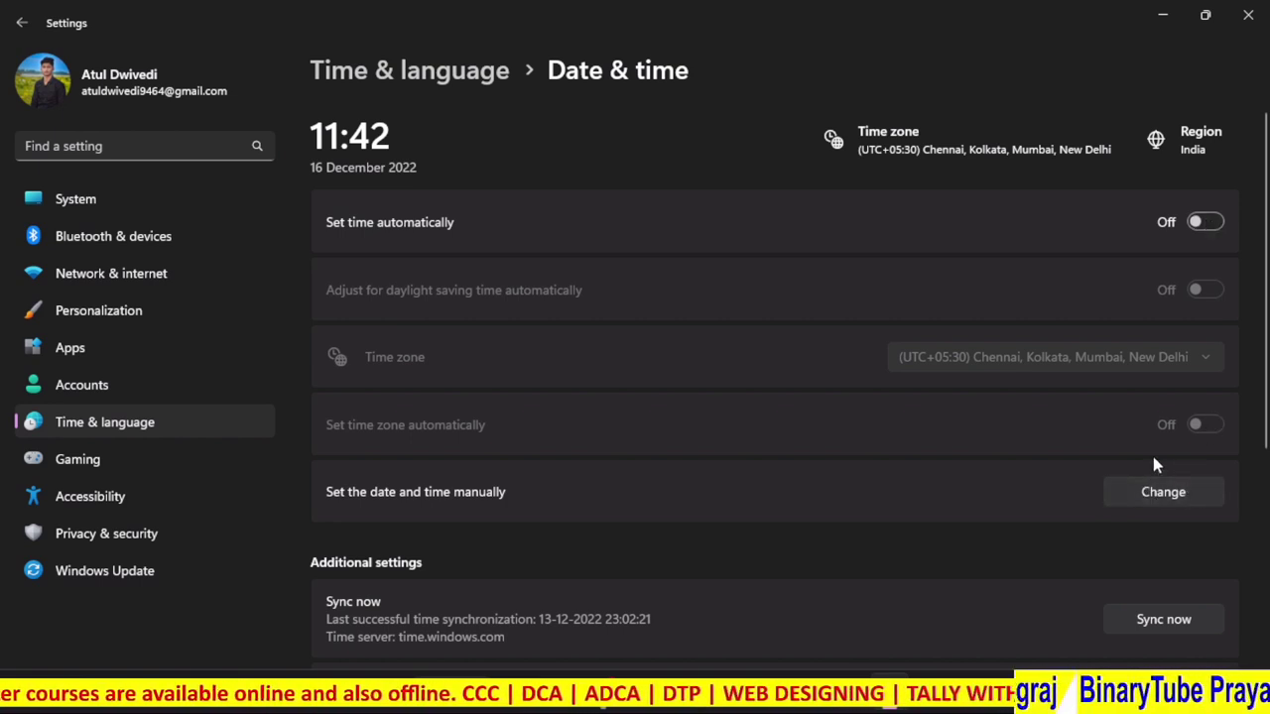
pyautogui.click(1204, 222)
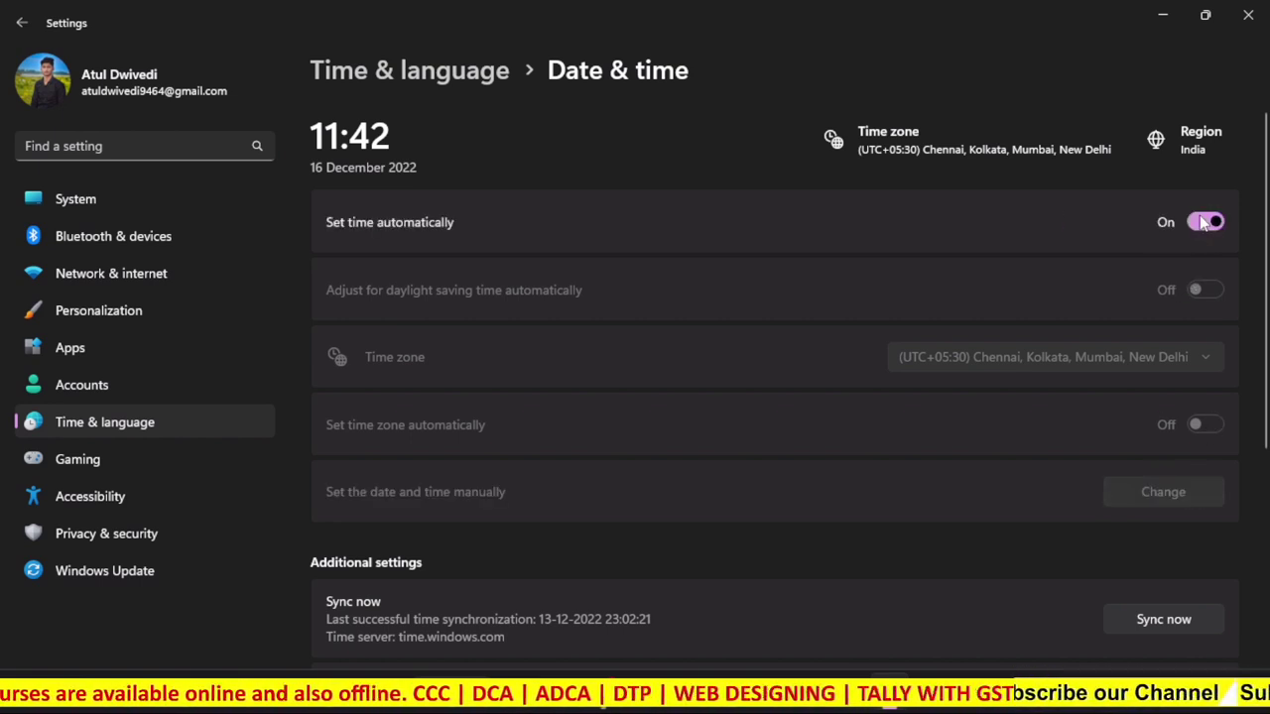
pyautogui.click(1248, 14)
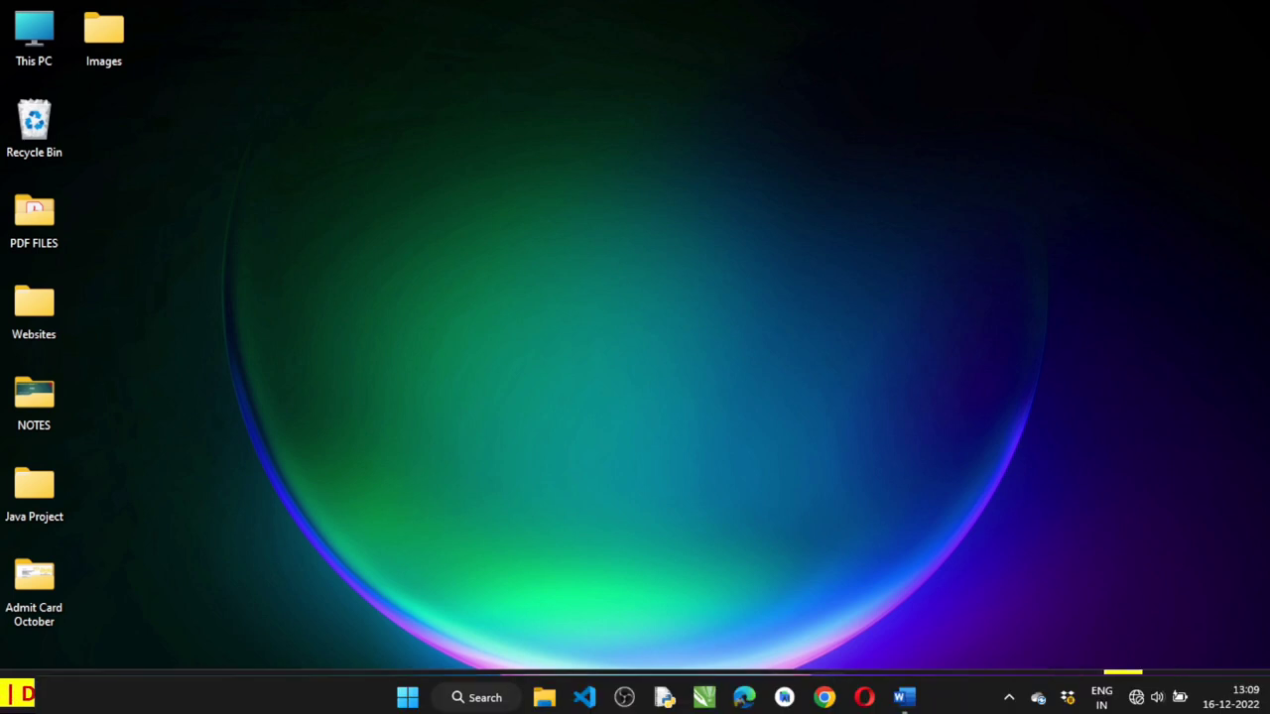
# Search Windows for "control Panel" and open the Control Panel app
pyautogui.moveTo(624, 697)
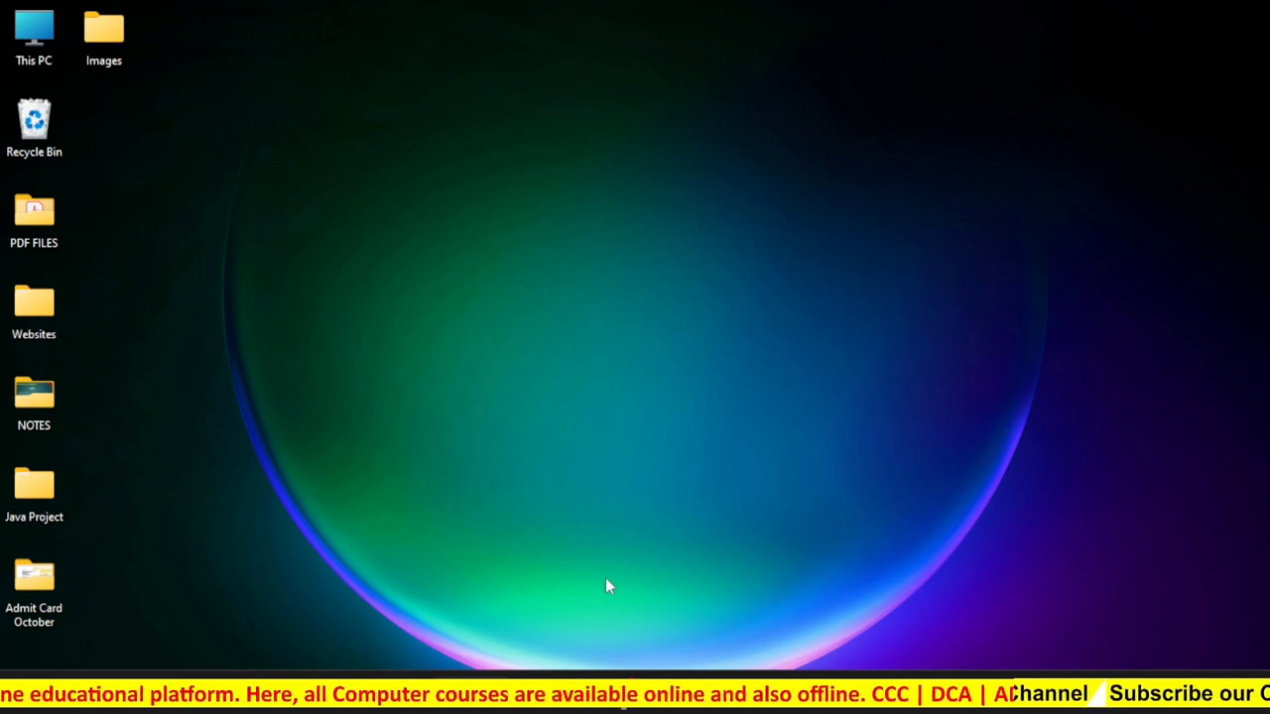
pyautogui.click(541, 694)
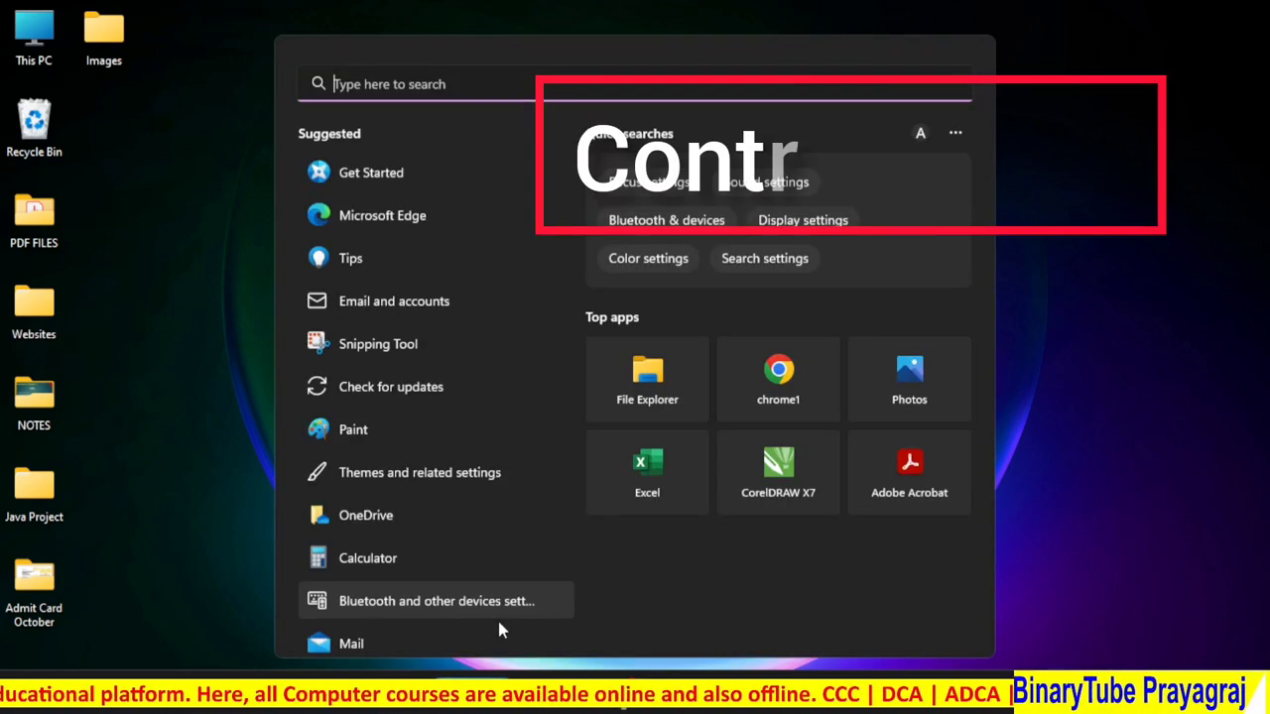
pyautogui.write('control Panel')
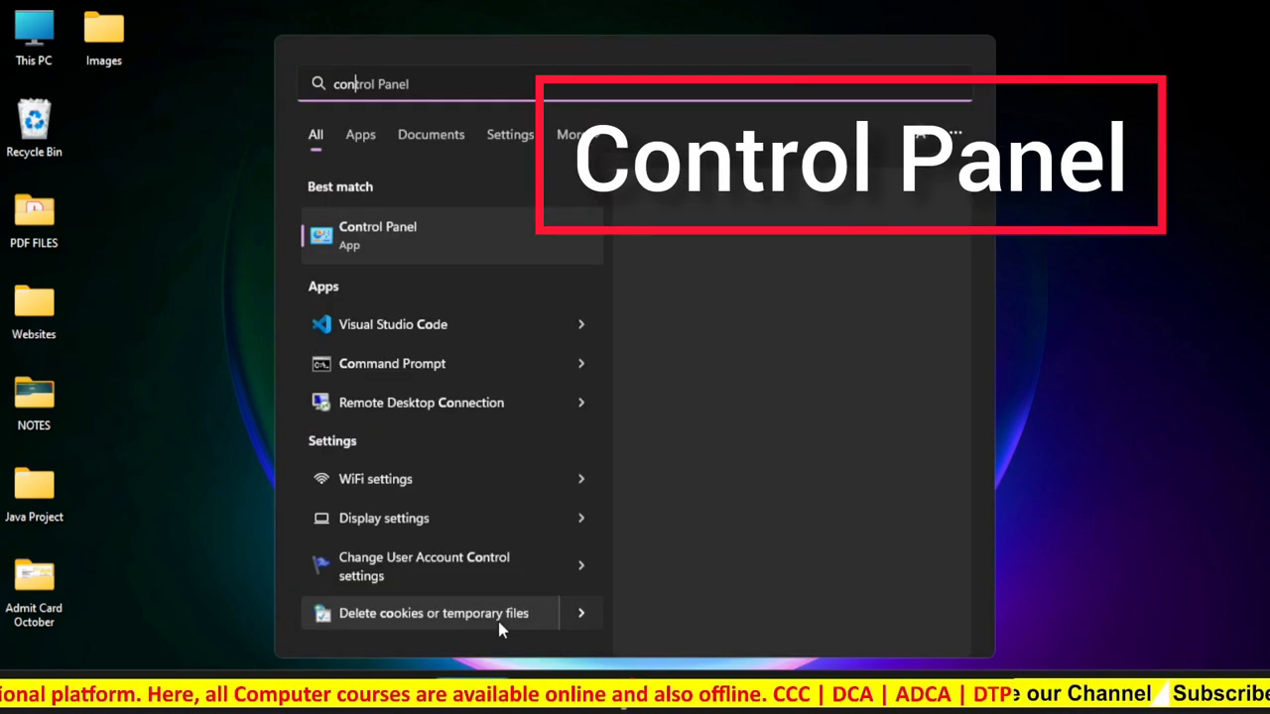
pyautogui.click(425, 225)
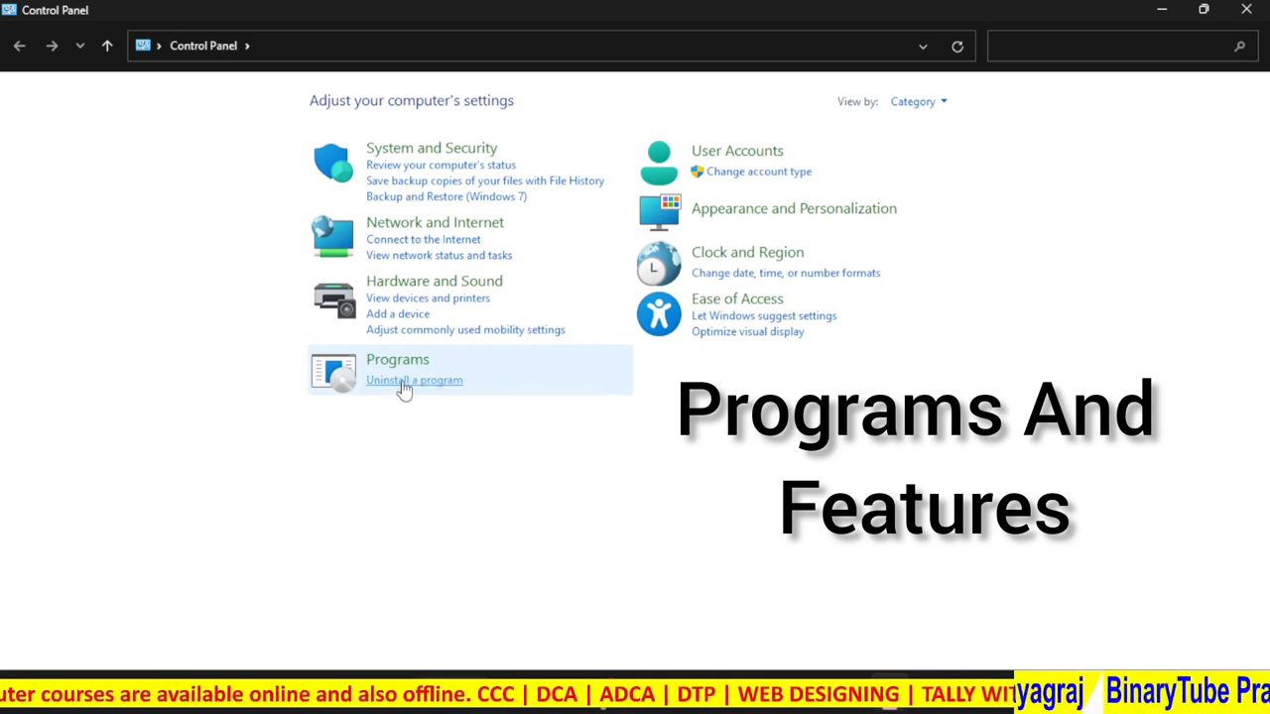
# Open the list for uninstalling programs and show the available actions for CorelDRAW Graphics Suite X7
pyautogui.click(402, 382)
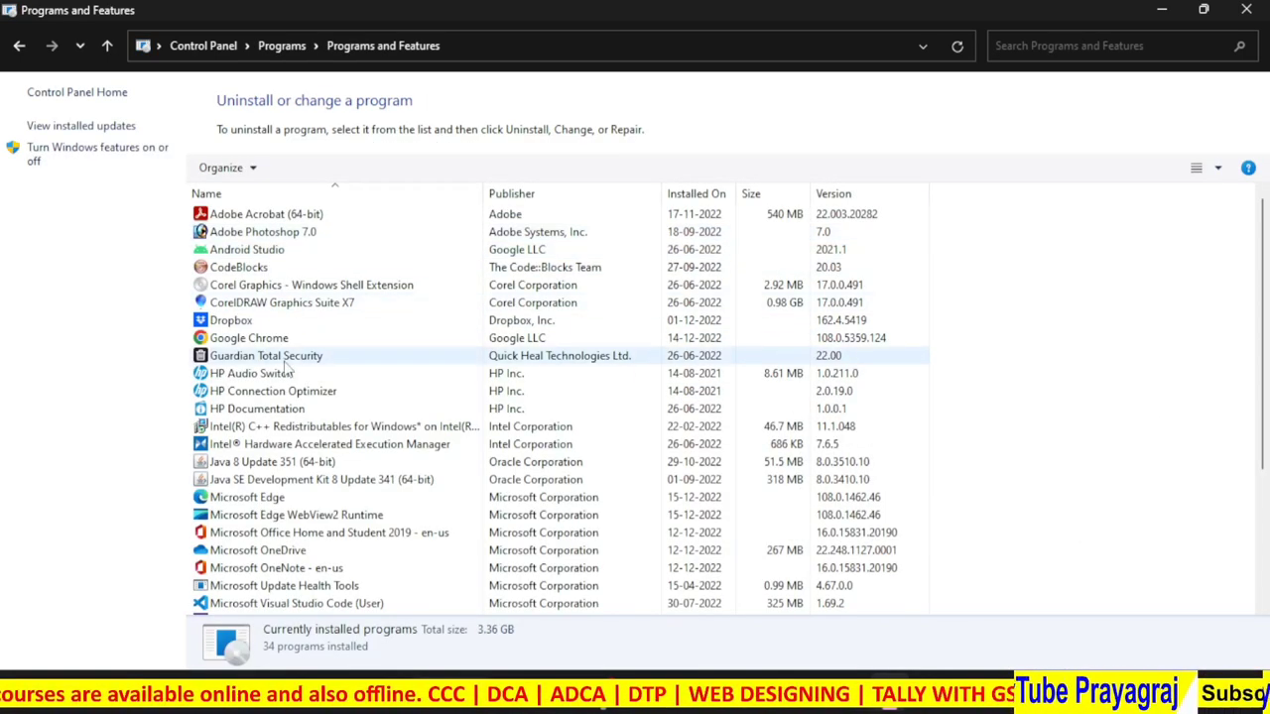
pyautogui.click(287, 309)
pyautogui.rightClick(288, 311)
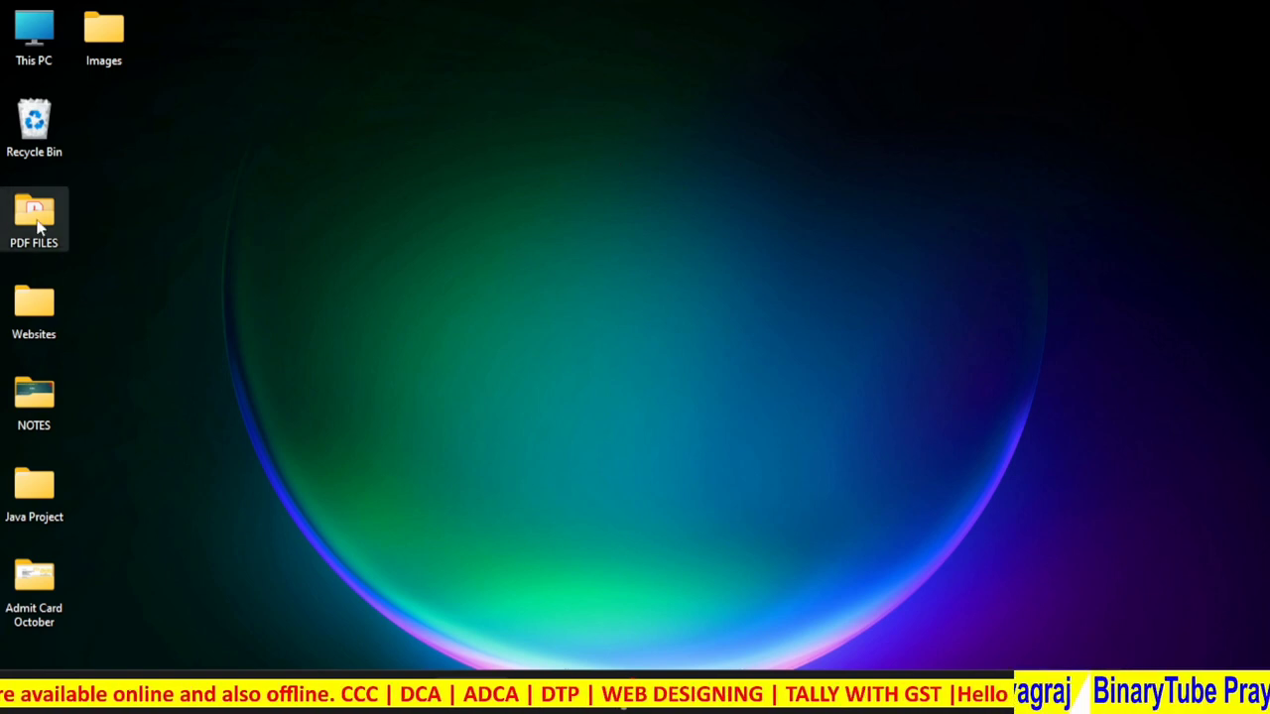
pyautogui.moveTo(34, 212)
pyautogui.mouseDown()
pyautogui.moveTo(731, 302)
pyautogui.moveTo(711, 315)
pyautogui.moveTo(139, 245)
pyautogui.moveTo(31, 207)
pyautogui.mouseUp()
pyautogui.click(237, 188)
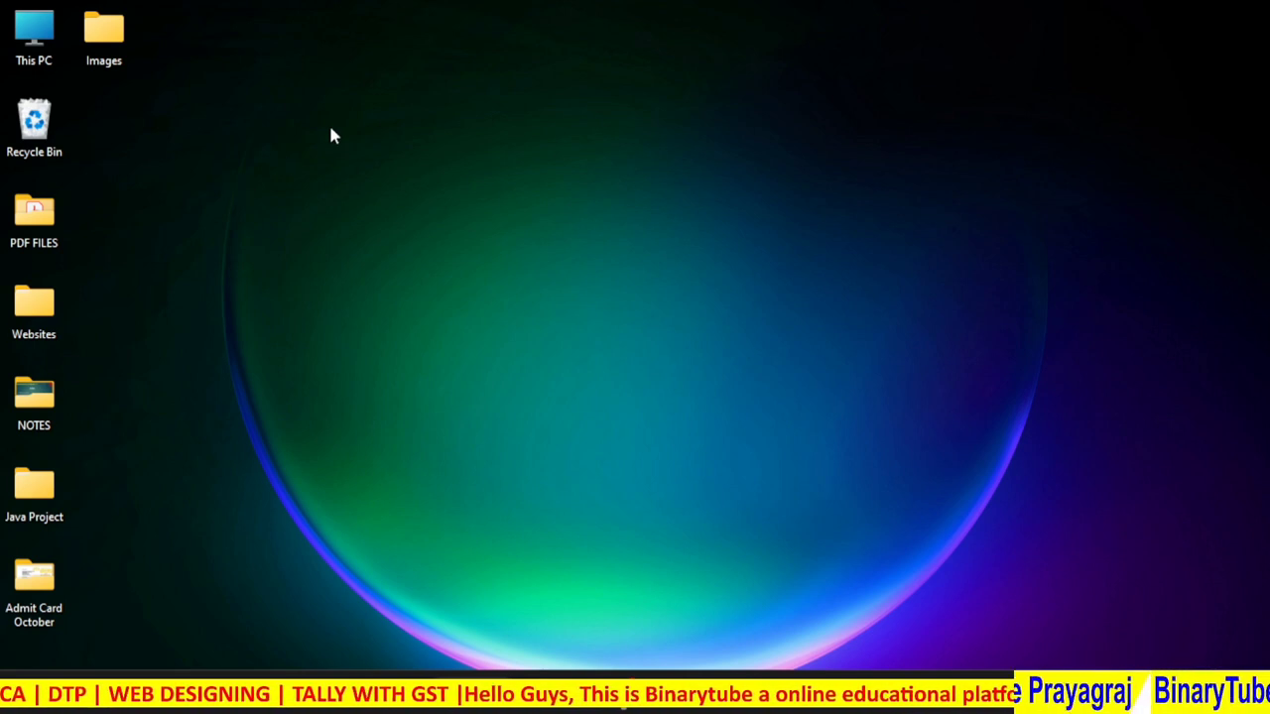
pyautogui.rightClick(457, 97)
pyautogui.click(266, 62)
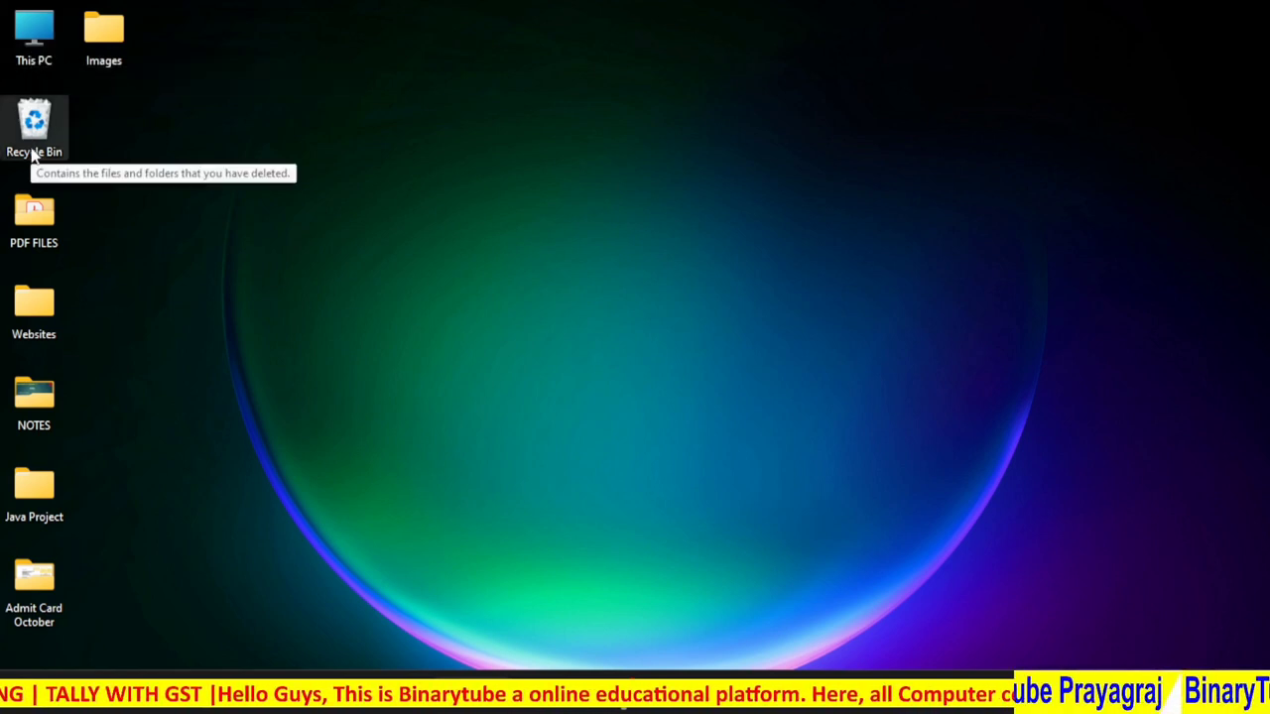
pyautogui.rightClick(596, 144)
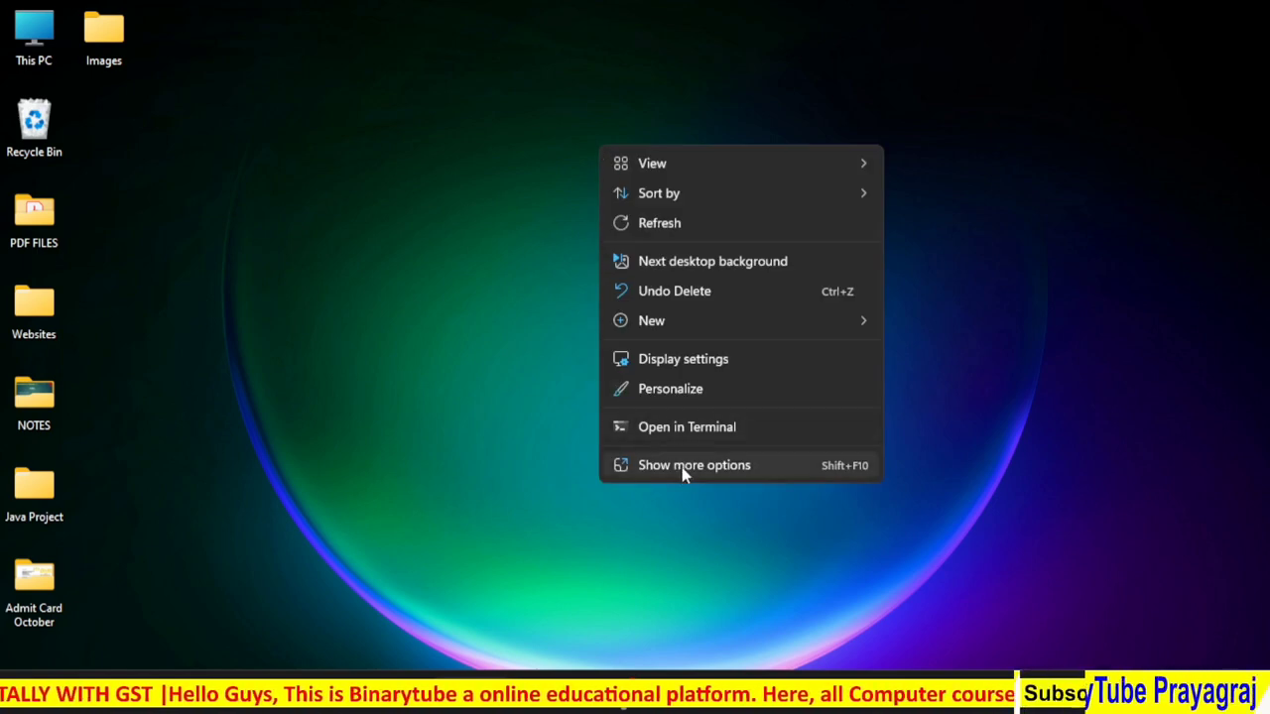
pyautogui.click(306, 167)
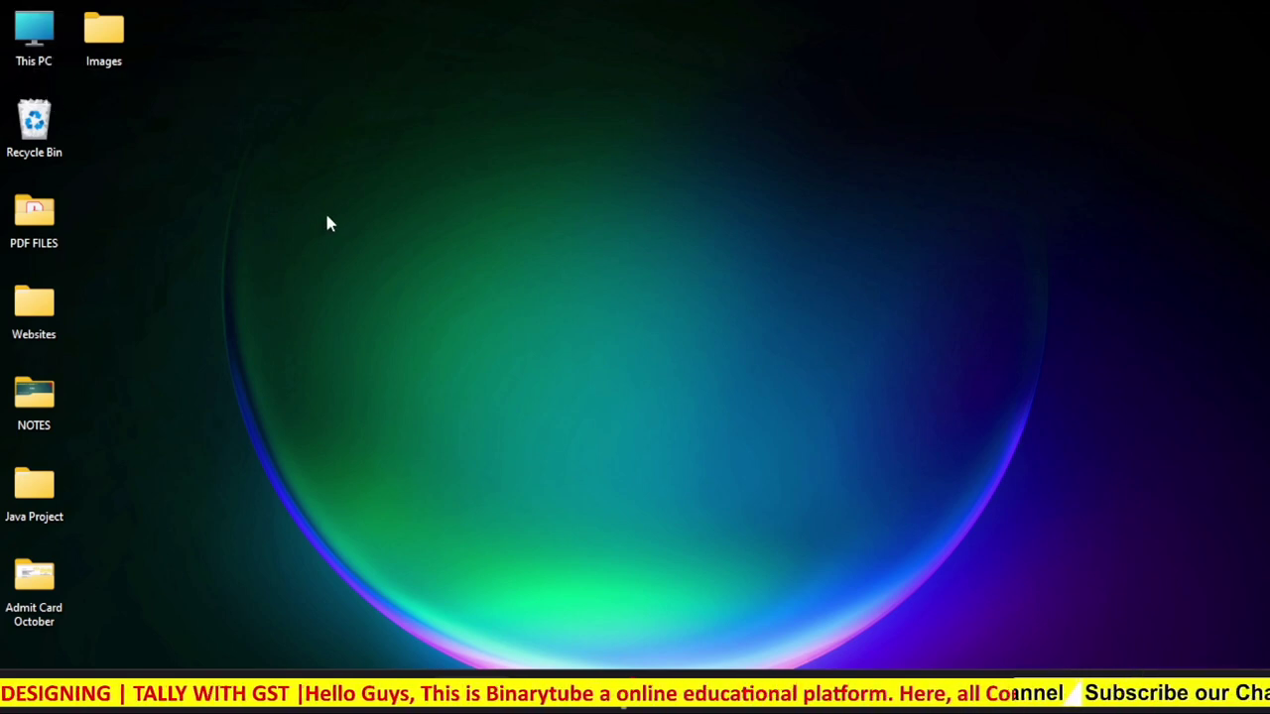
# Open the desktop's Display settings and go to the Themes page under Personalization
pyautogui.rightClick(474, 89)
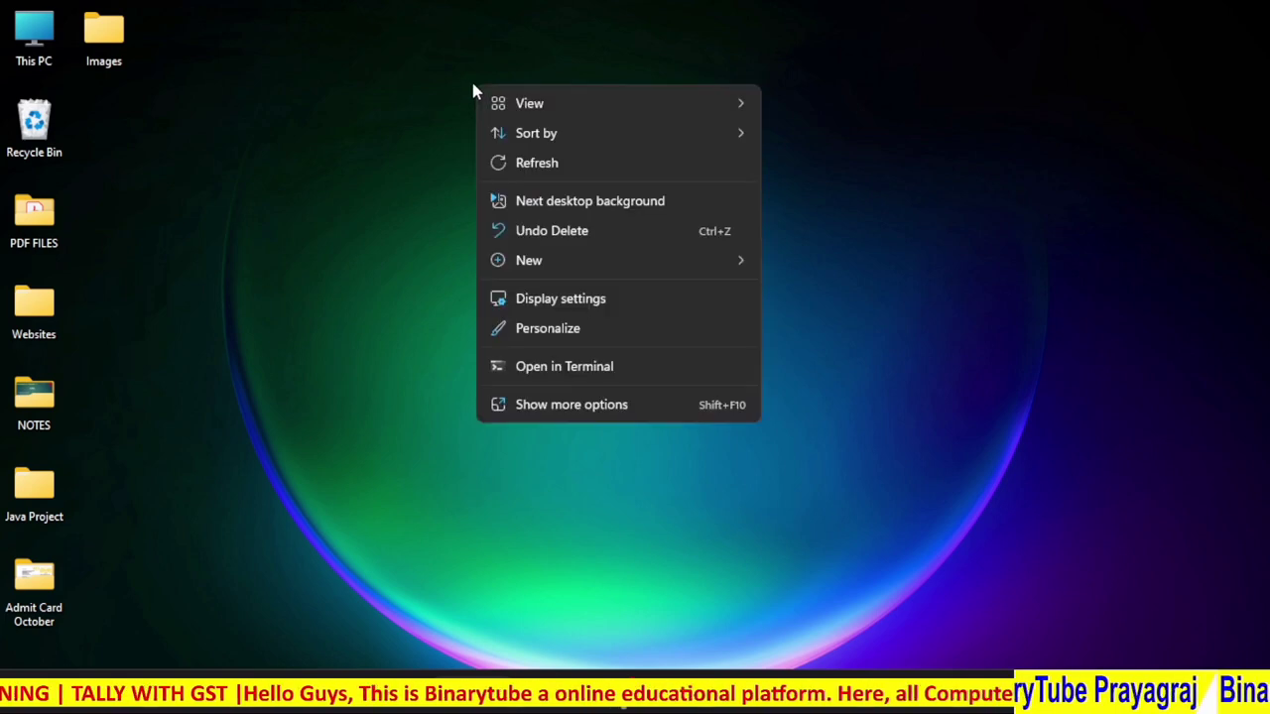
pyautogui.click(580, 302)
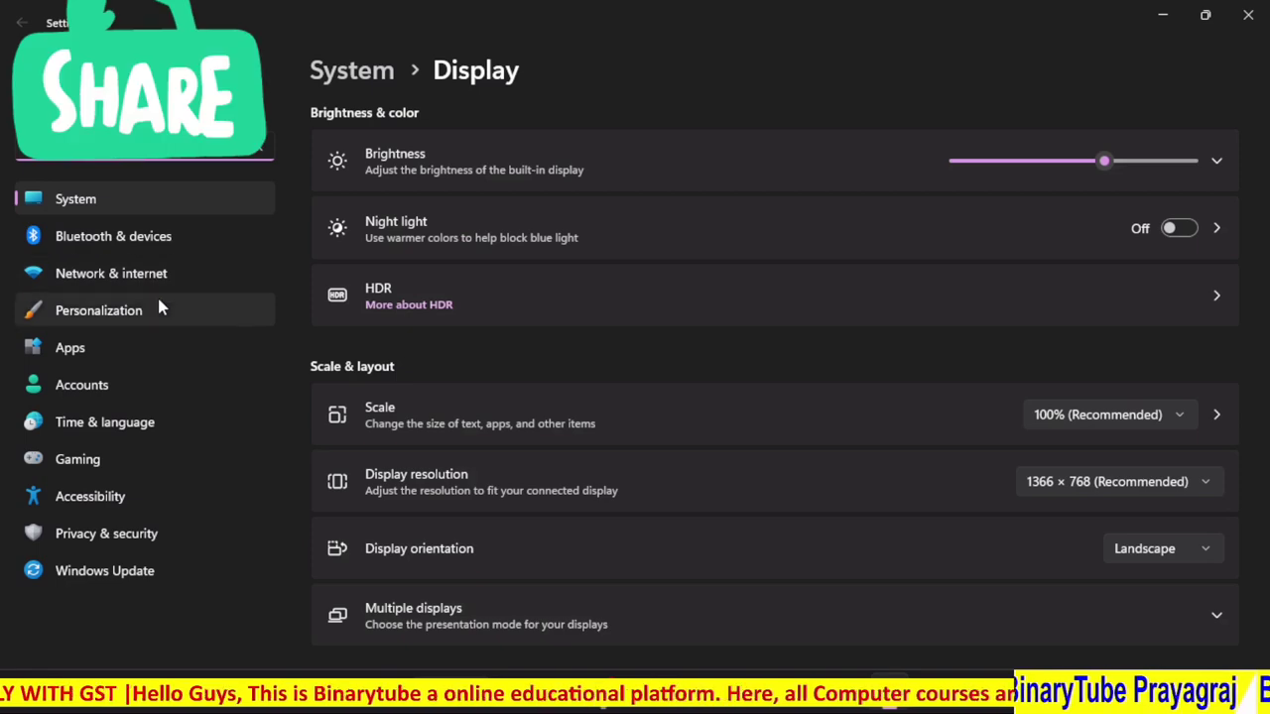
pyautogui.click(139, 308)
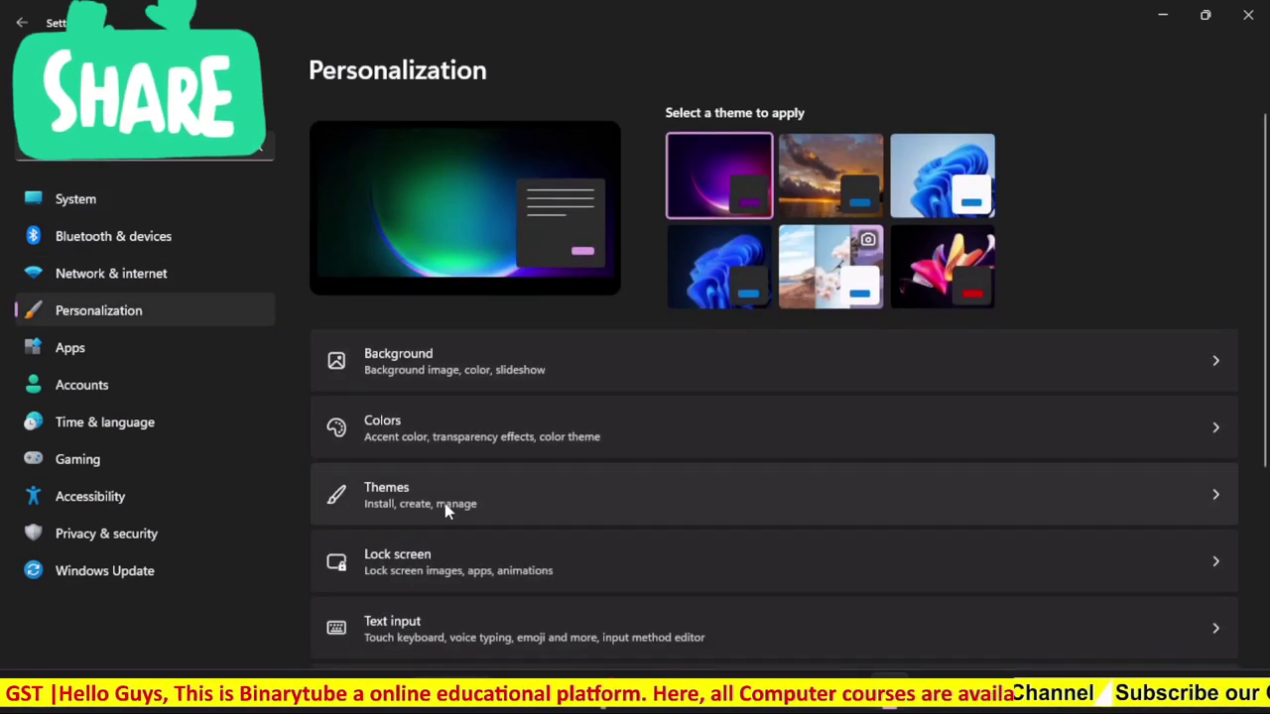
pyautogui.scroll(-3, 445, 505)
pyautogui.scroll(3, 446, 505)
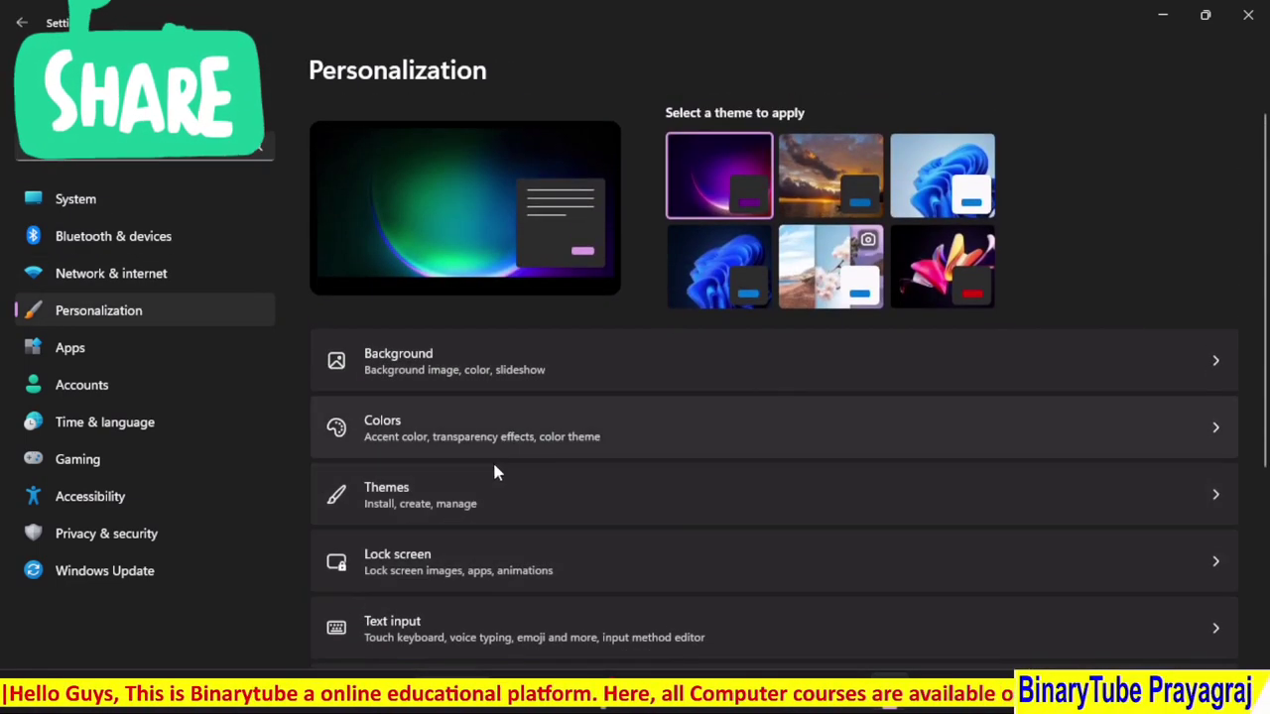
pyautogui.click(481, 493)
# Open the Desktop icon settings and look over the theme options and related settings on the Themes page
pyautogui.scroll(-1, 558, 399)
pyautogui.scroll(-2, 558, 399)
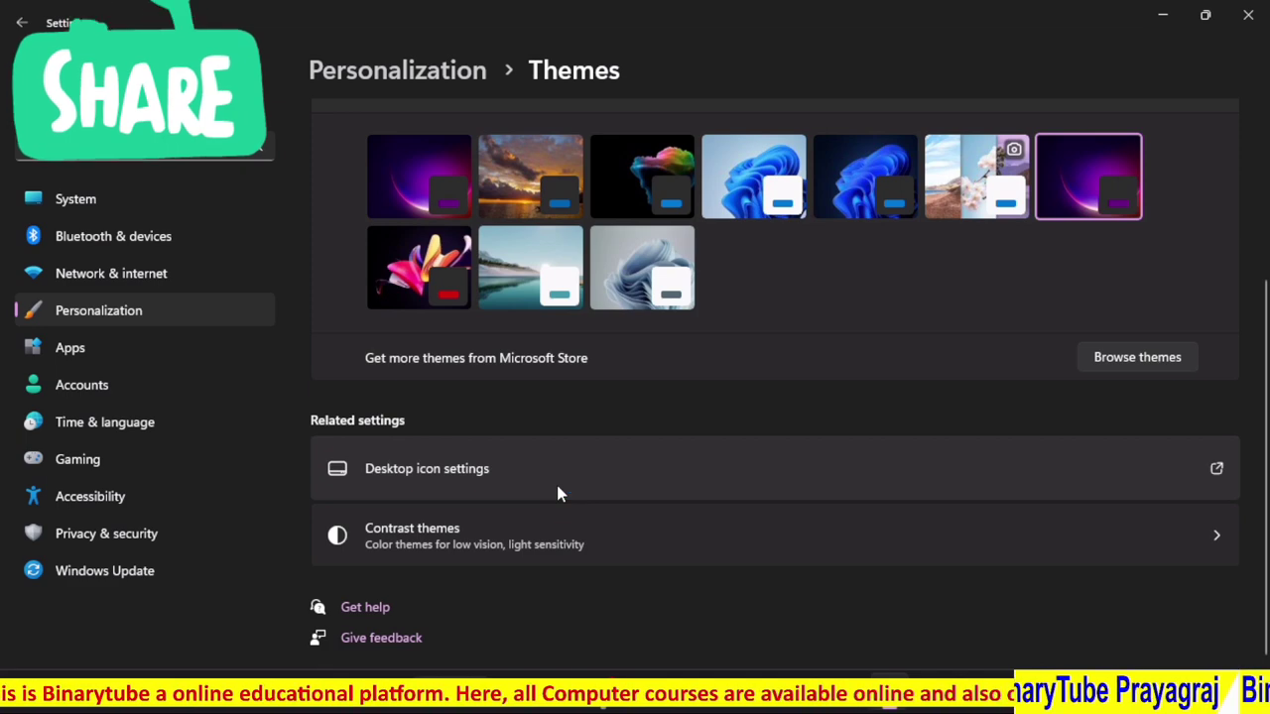
pyautogui.click(426, 470)
pyautogui.scroll(3, 589, 442)
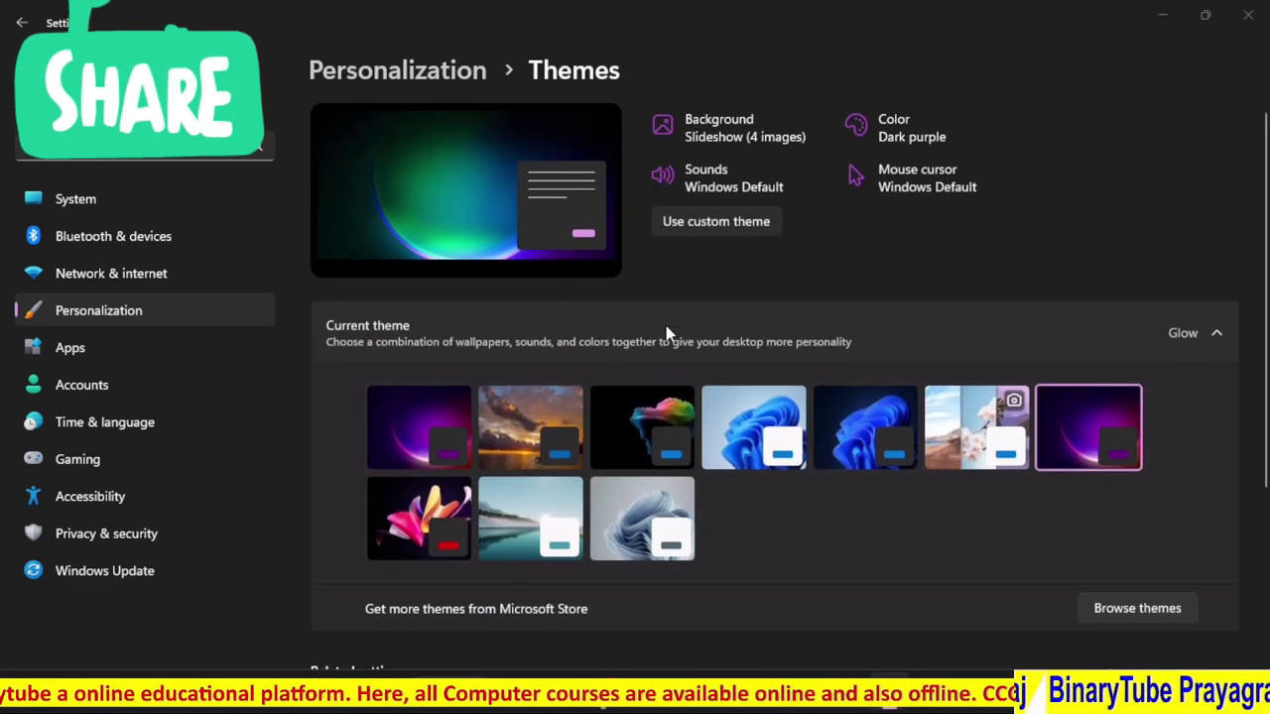
pyautogui.scroll(-3, 436, 455)
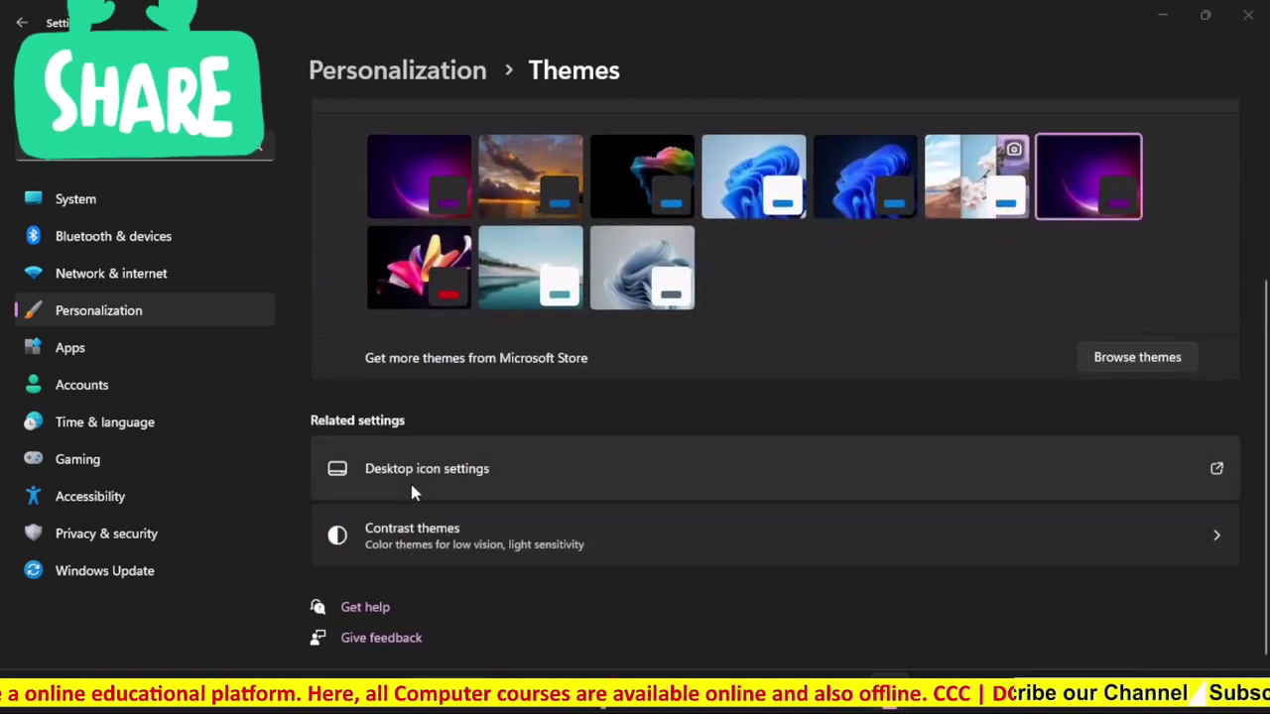
pyautogui.scroll(3, 476, 346)
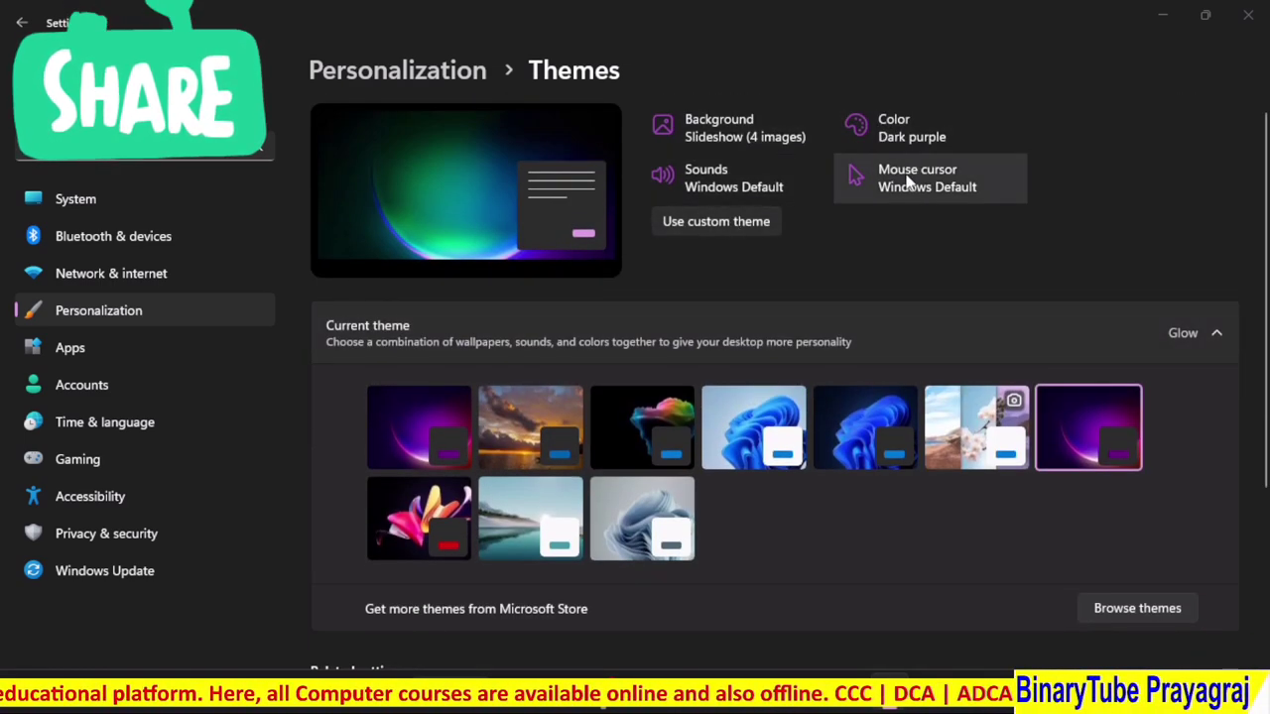
pyautogui.scroll(-3, 776, 493)
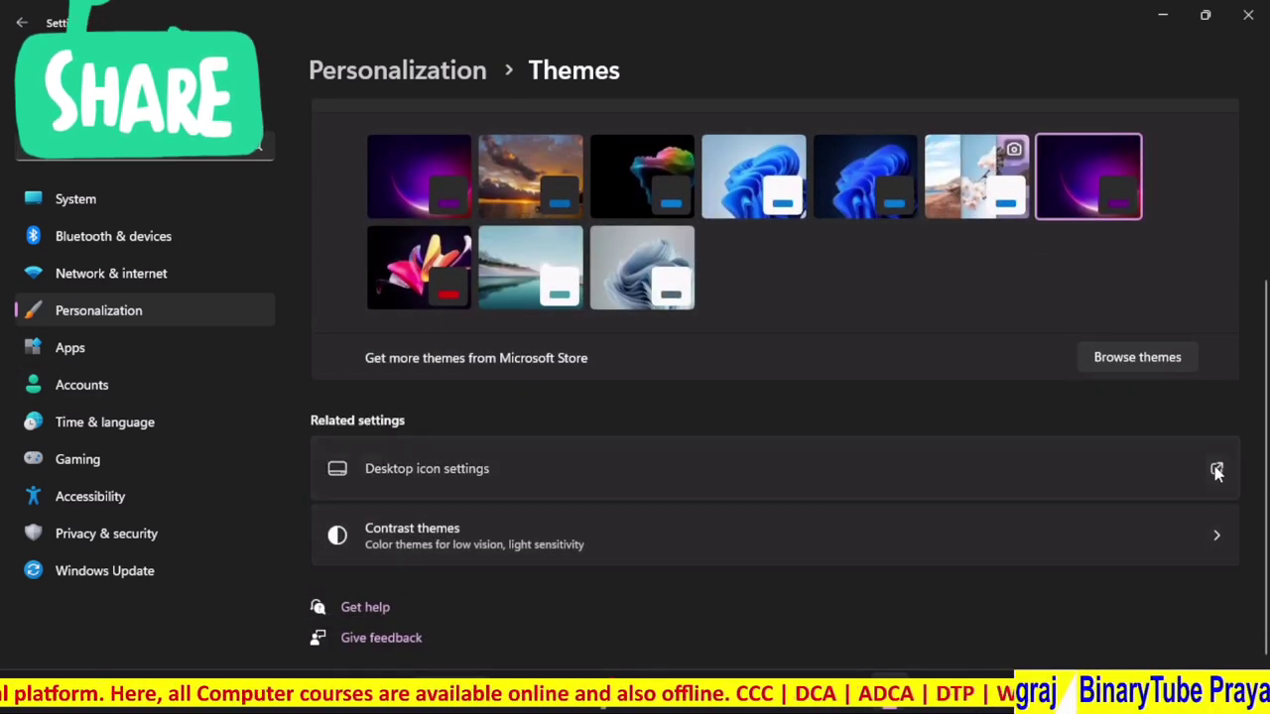
# View the Contrast themes page and return to the related settings on the Themes page
pyautogui.click(1224, 533)
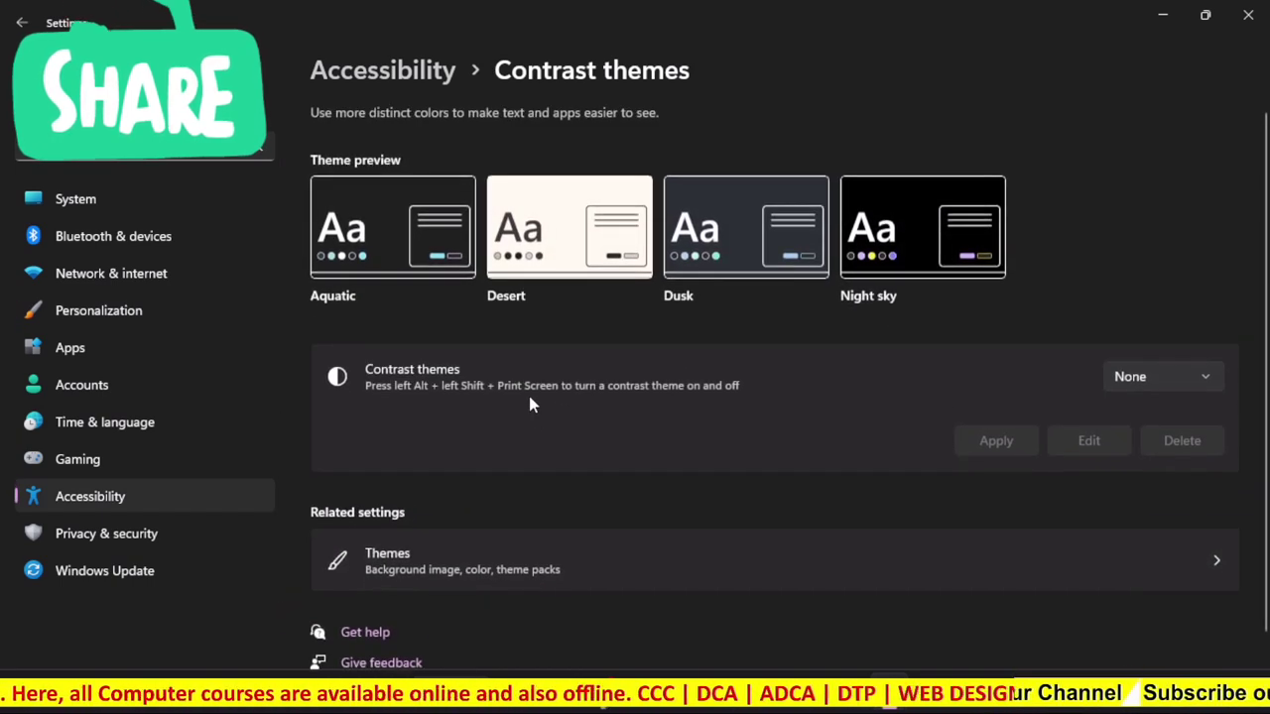
pyautogui.click(552, 569)
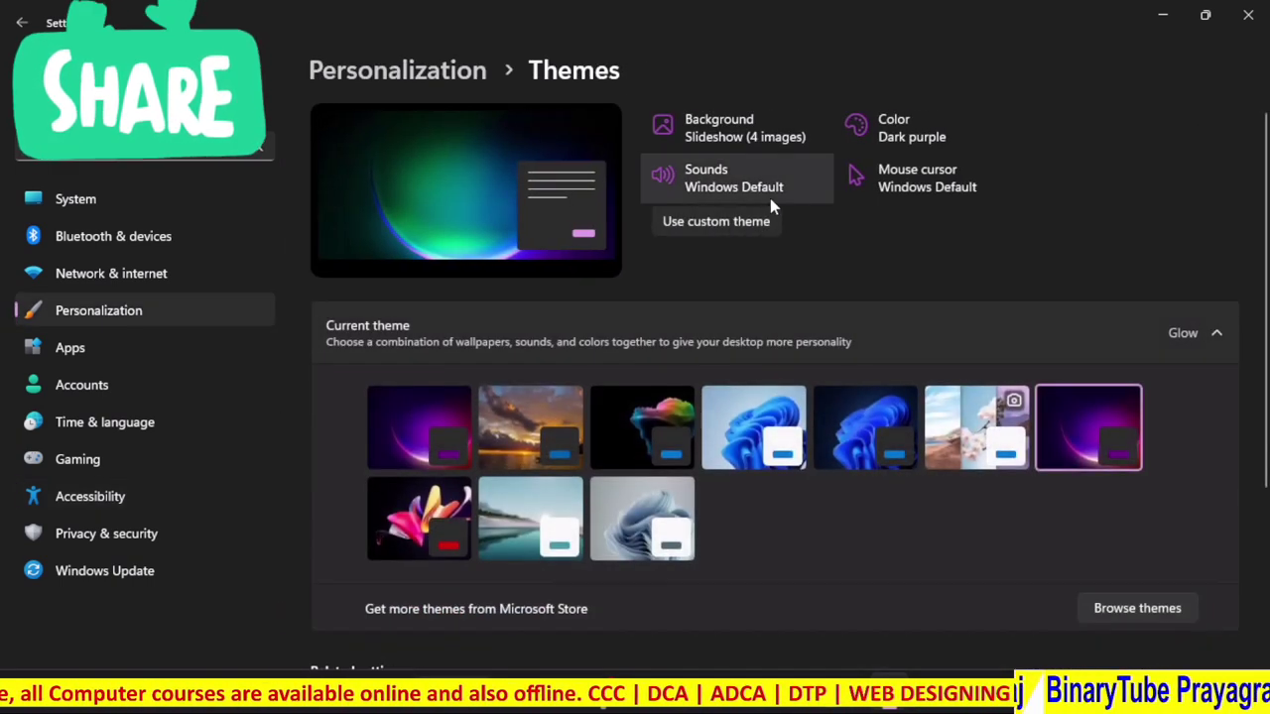
pyautogui.scroll(-3, 542, 501)
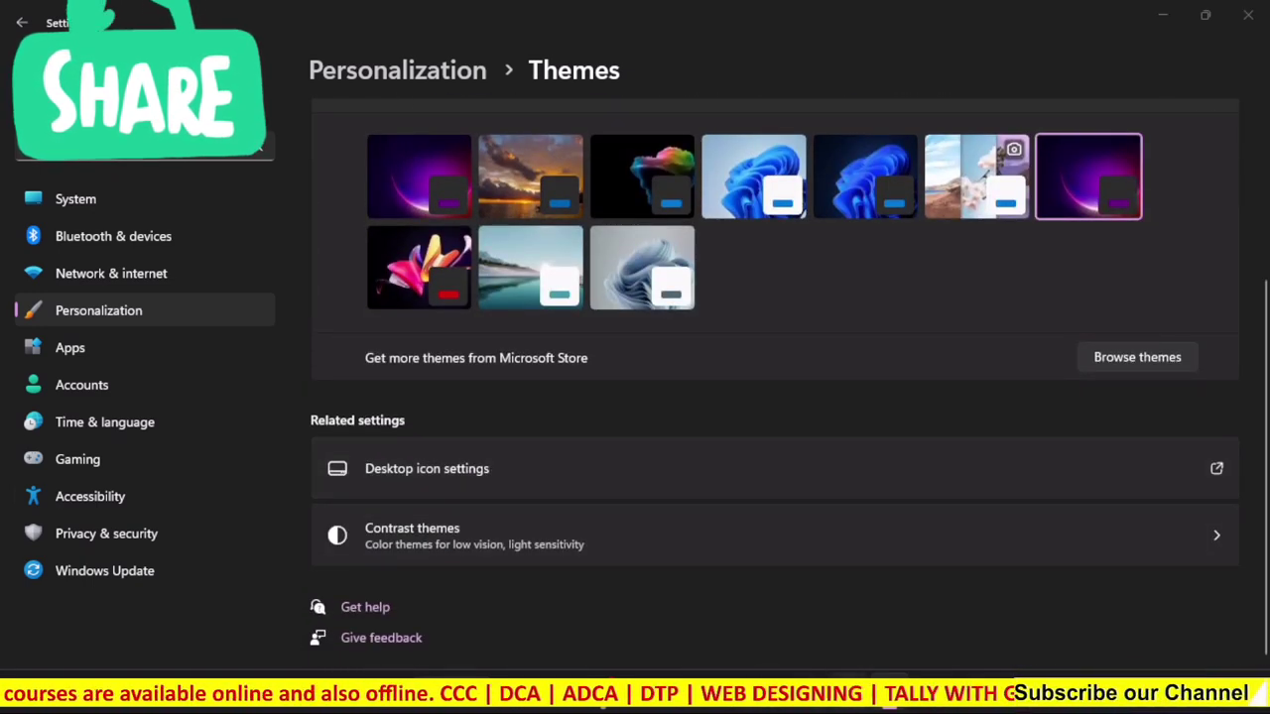
# In Desktop Icon Settings, toggle Computer off and on, enable the Control Panel and Network icons, and apply
pyautogui.moveTo(888, 703)
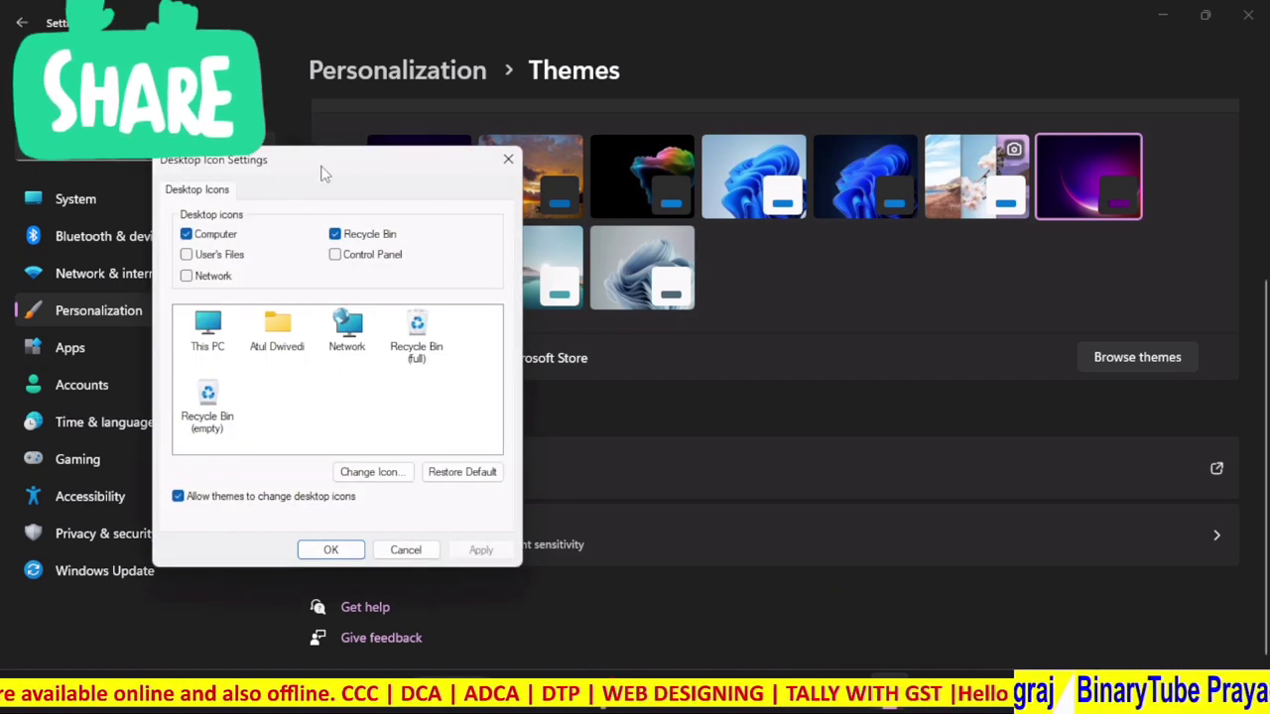
pyautogui.moveTo(320, 173); pyautogui.dragTo(580, 105)
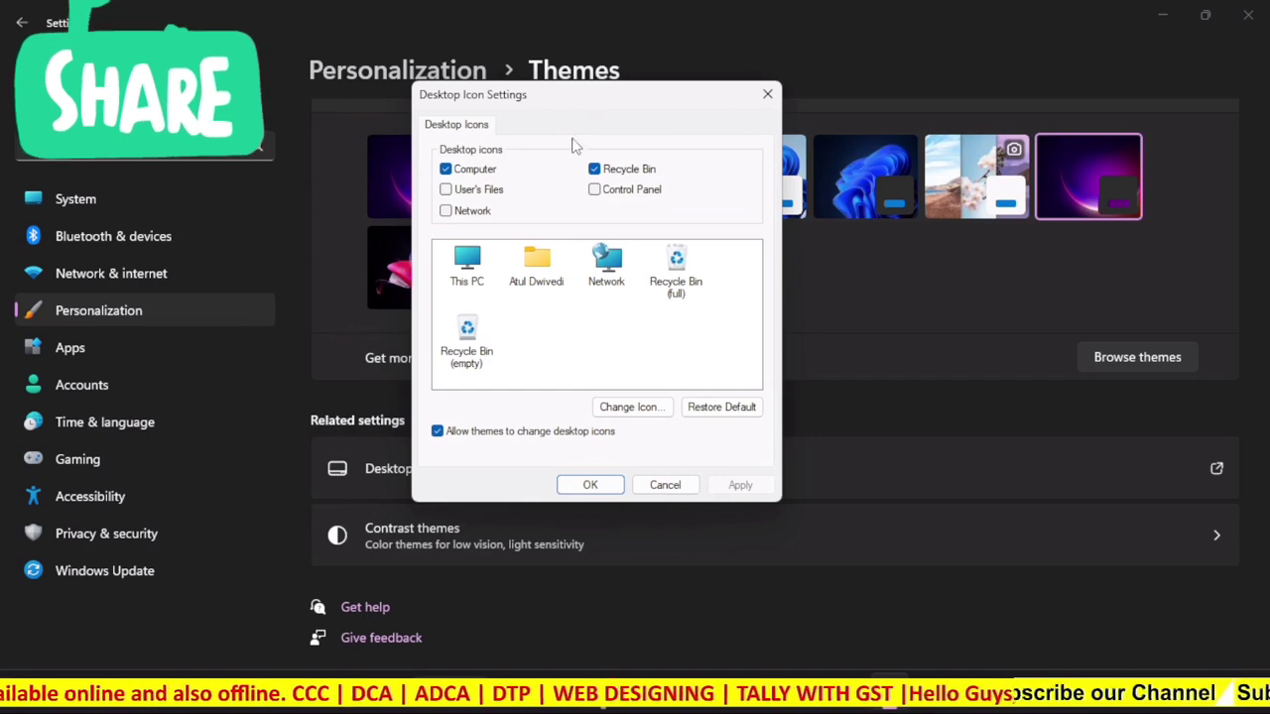
pyautogui.click(461, 175)
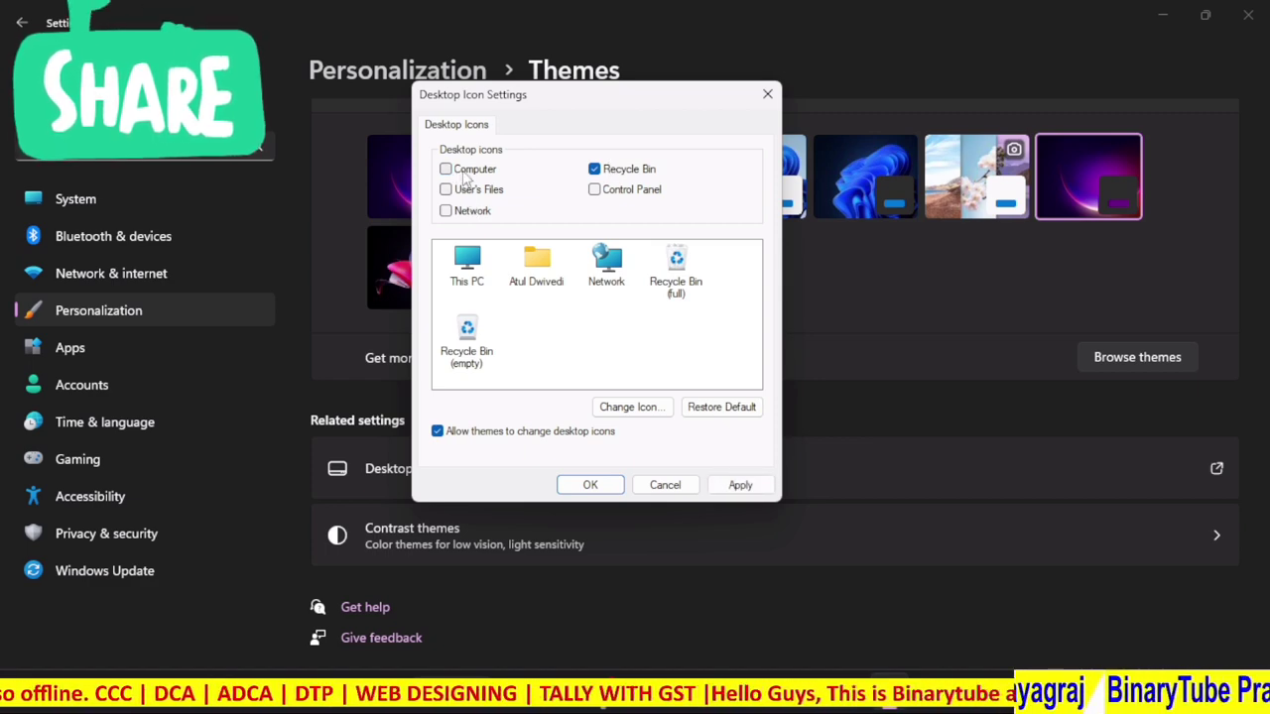
pyautogui.click(464, 175)
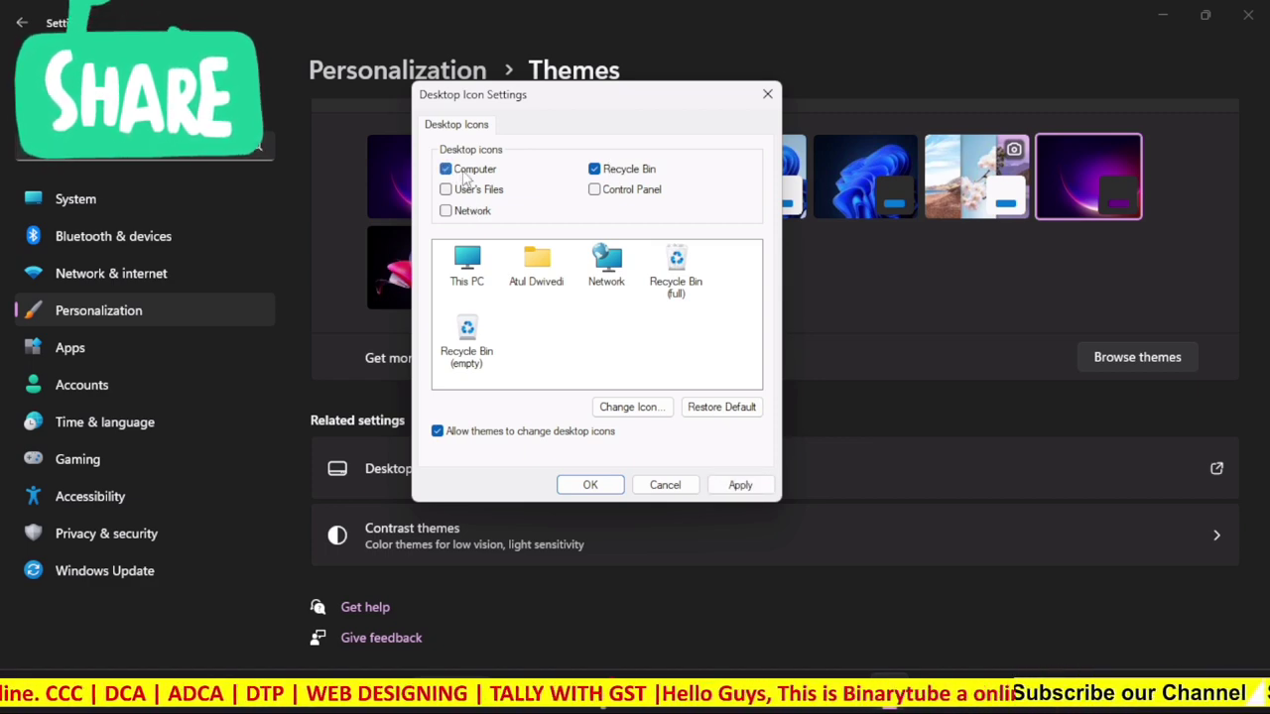
pyautogui.click(595, 191)
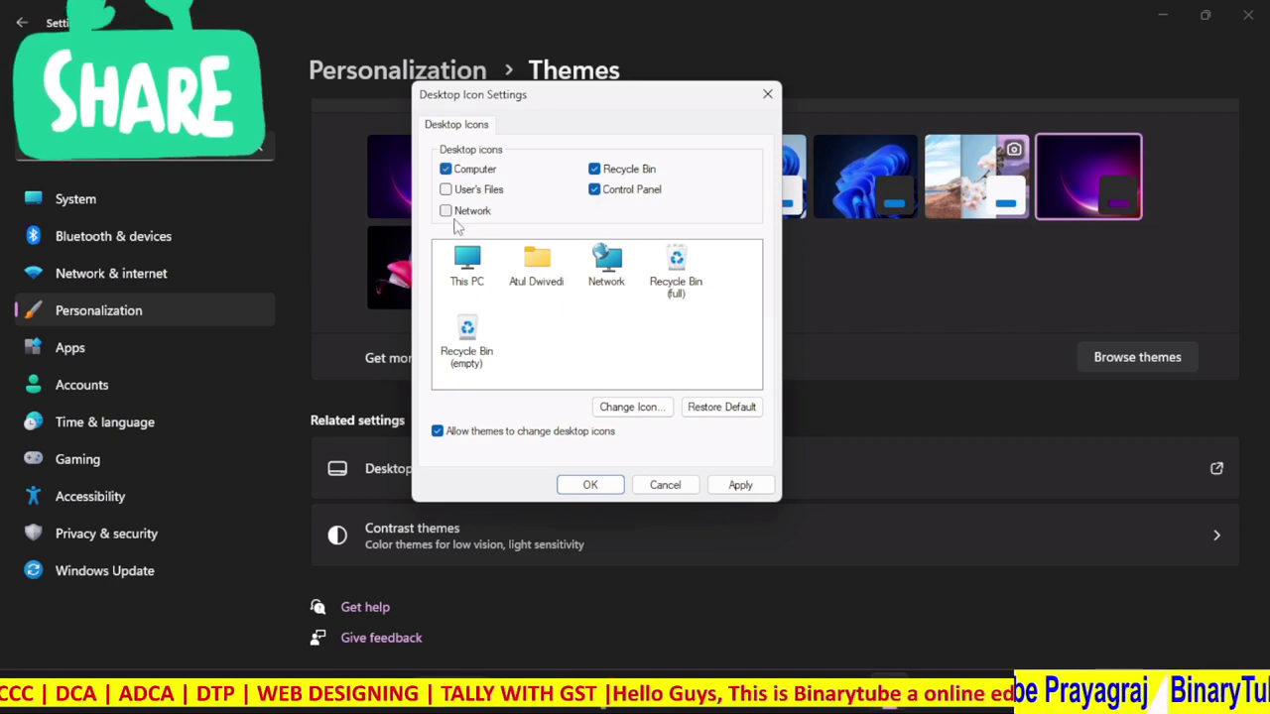
pyautogui.click(447, 211)
pyautogui.click(719, 484)
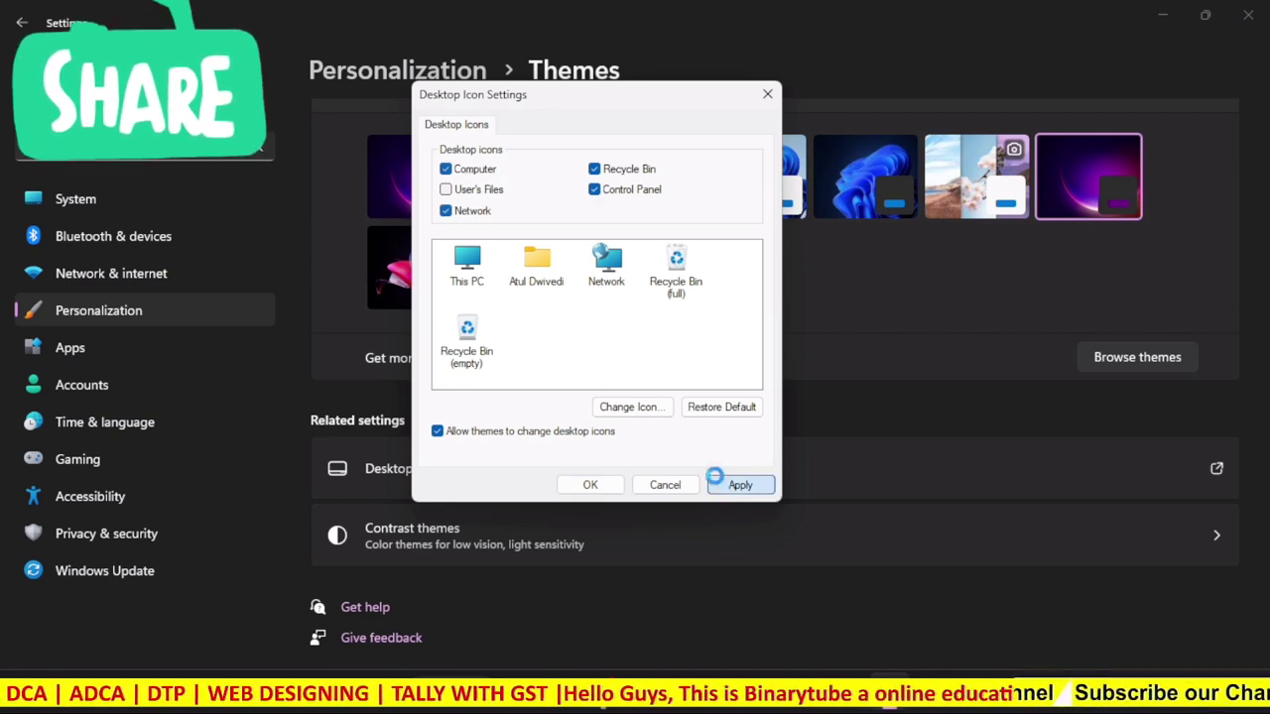
# Confirm the desktop icon settings and close Settings, then delete the Control Panel icon from the desktop
pyautogui.click(589, 484)
pyautogui.hotkey('alt', 'F4')
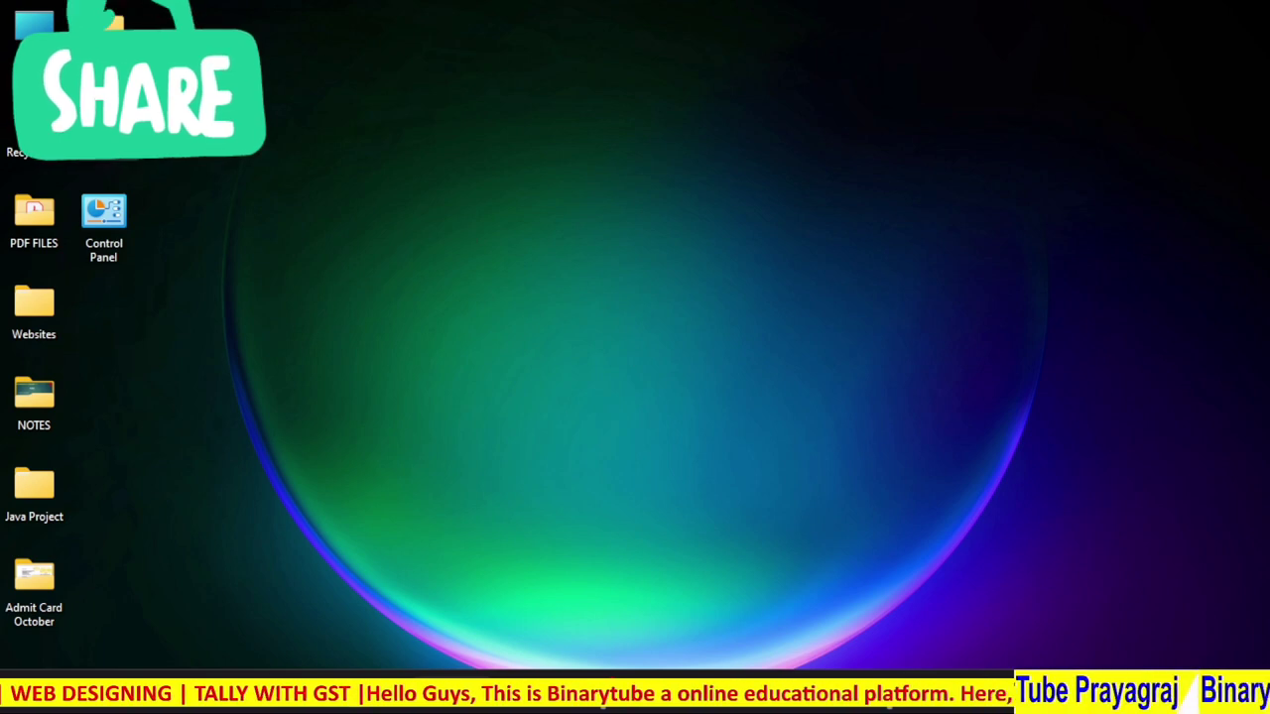
pyautogui.moveTo(149, 159); pyautogui.dragTo(87, 234)
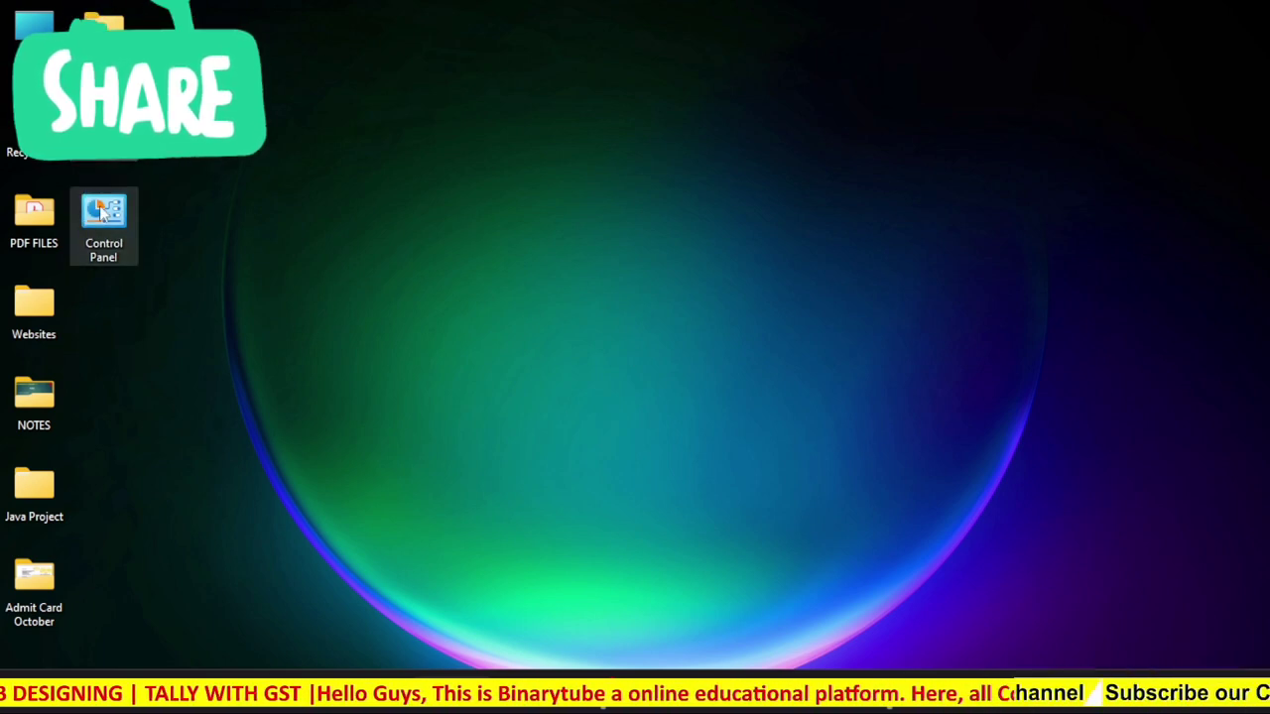
pyautogui.press('Delete')
# Refresh the desktop
pyautogui.rightClick(370, 110)
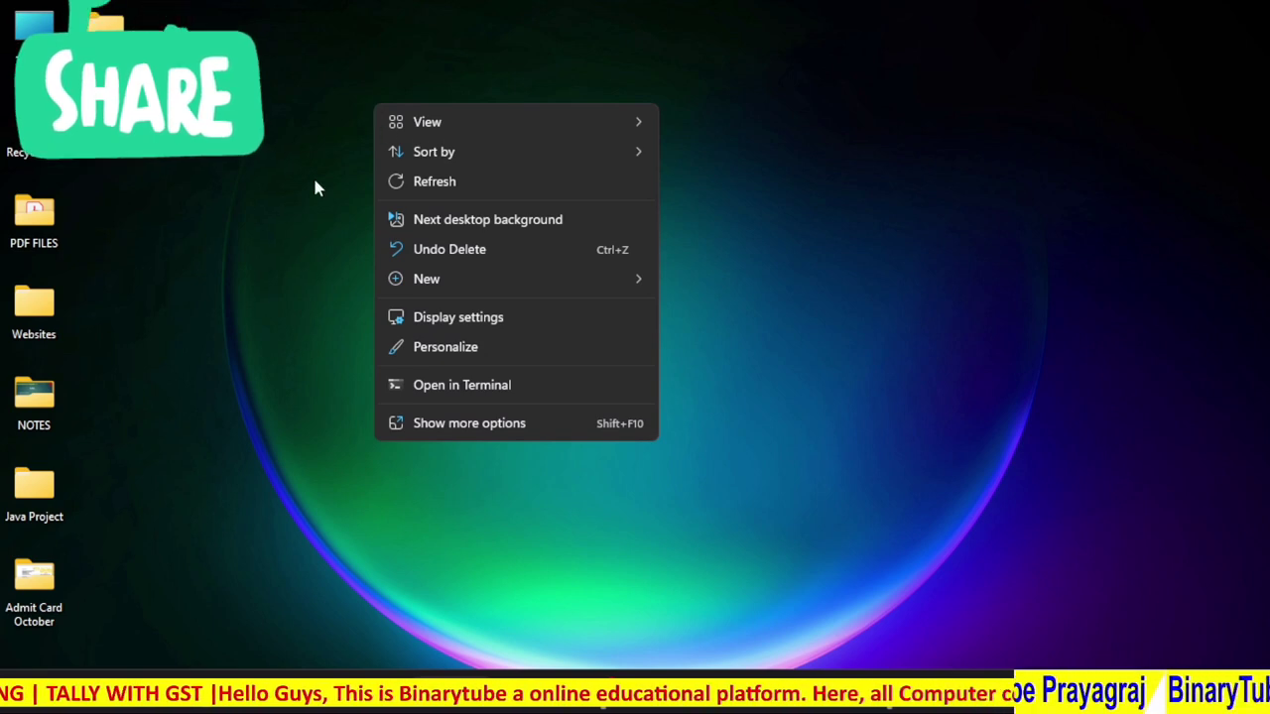
pyautogui.click(499, 192)
pyautogui.rightClick(502, 188)
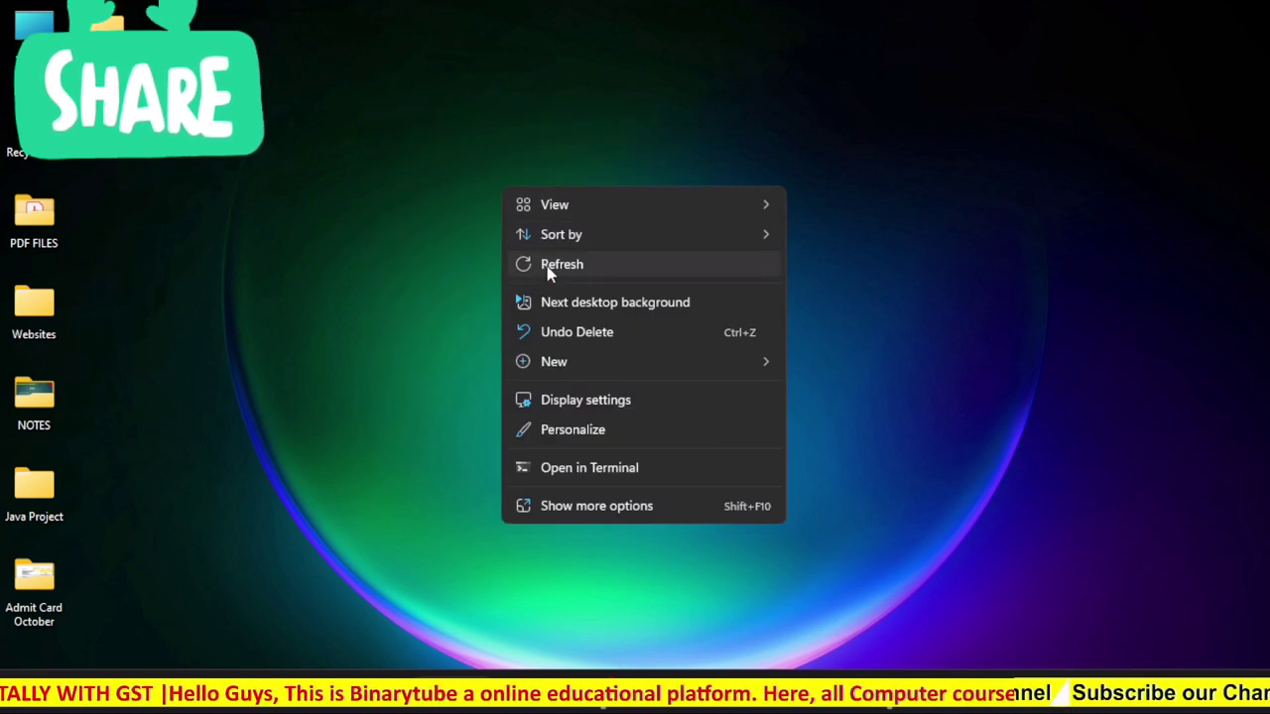
pyautogui.click(545, 267)
# Open the Mouse cursor settings from the Themes page, select the Help Select pointer and confirm the dialog
pyautogui.rightClick(420, 197)
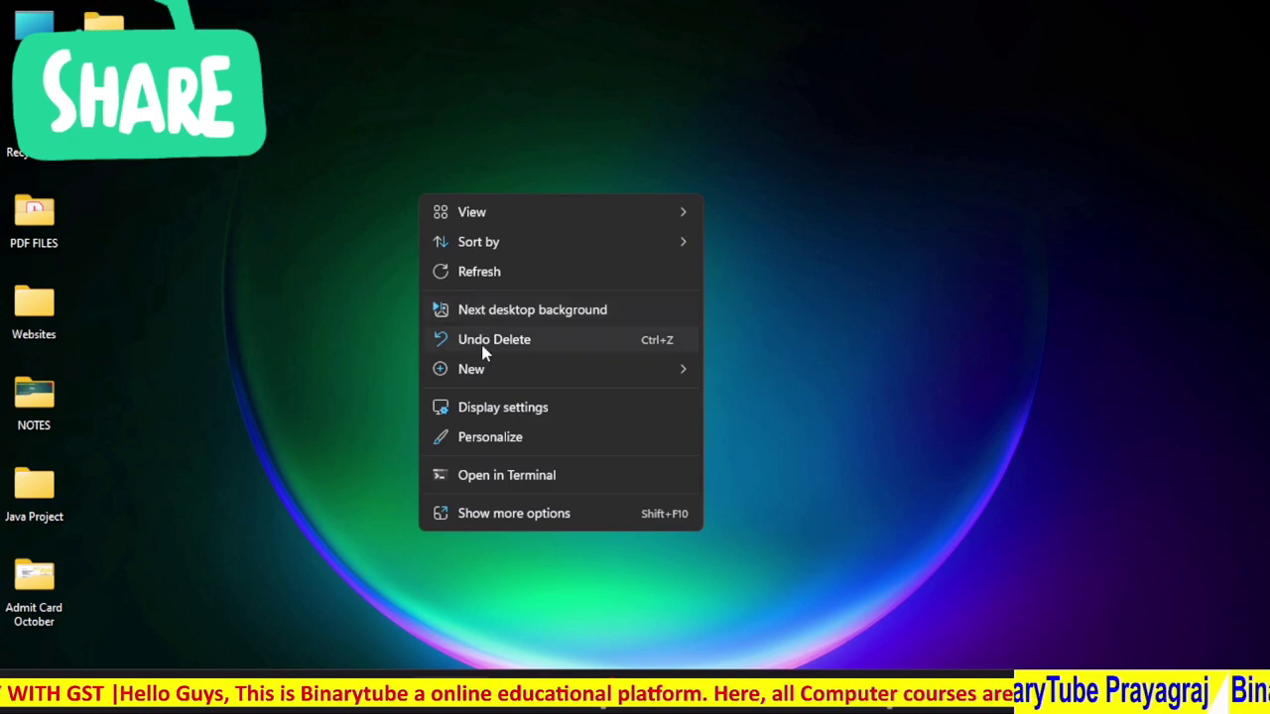
pyautogui.click(512, 407)
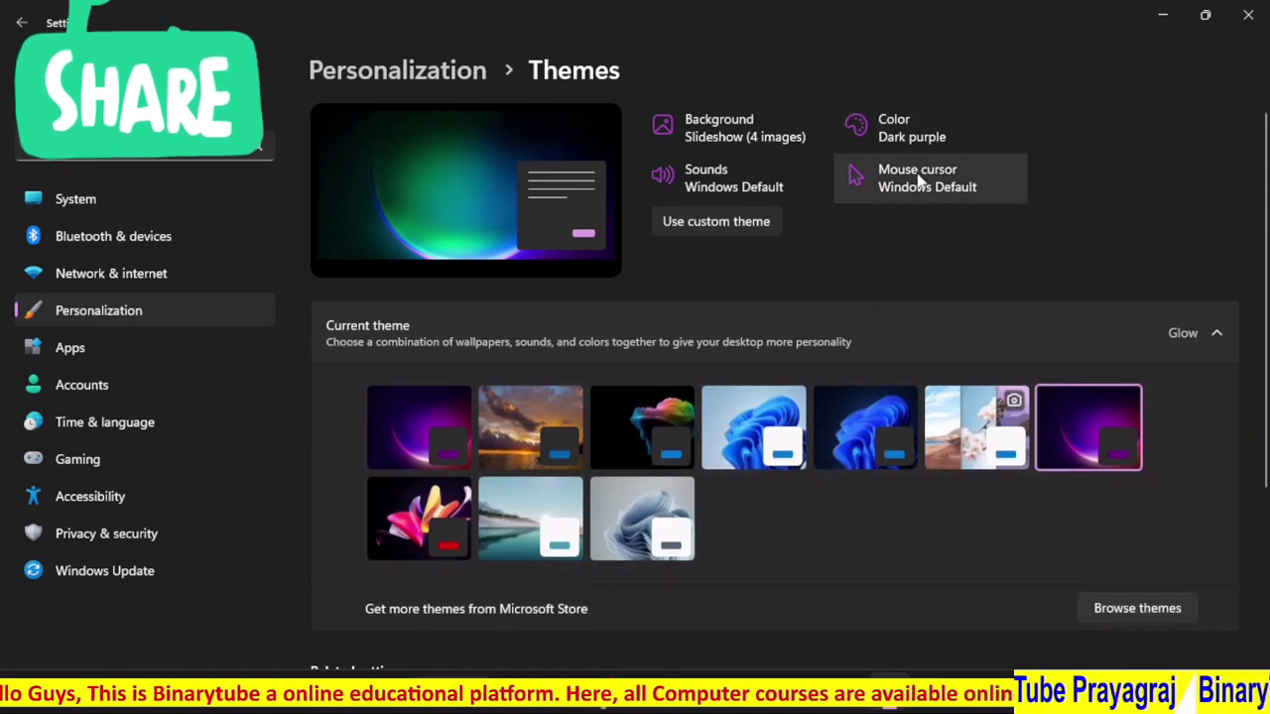
pyautogui.click(920, 181)
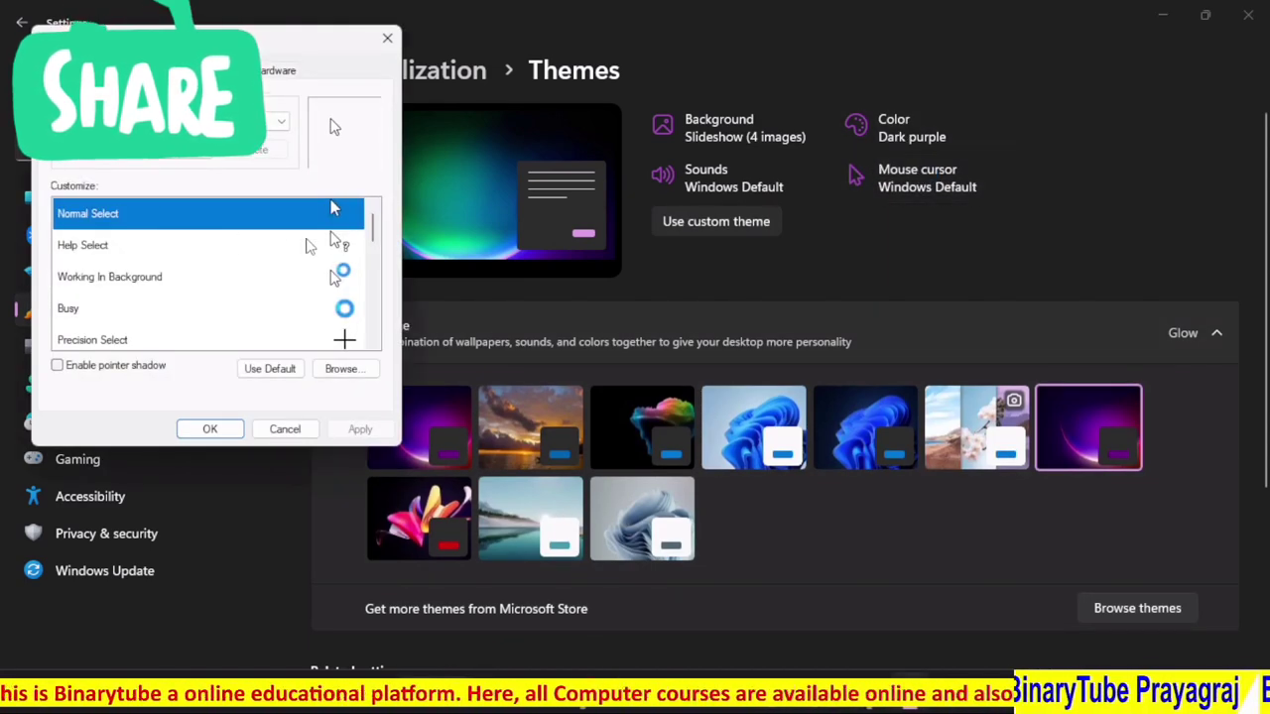
pyautogui.moveTo(373, 228)
pyautogui.mouseDown()
pyautogui.moveTo(375, 331)
pyautogui.moveTo(373, 220)
pyautogui.mouseUp()
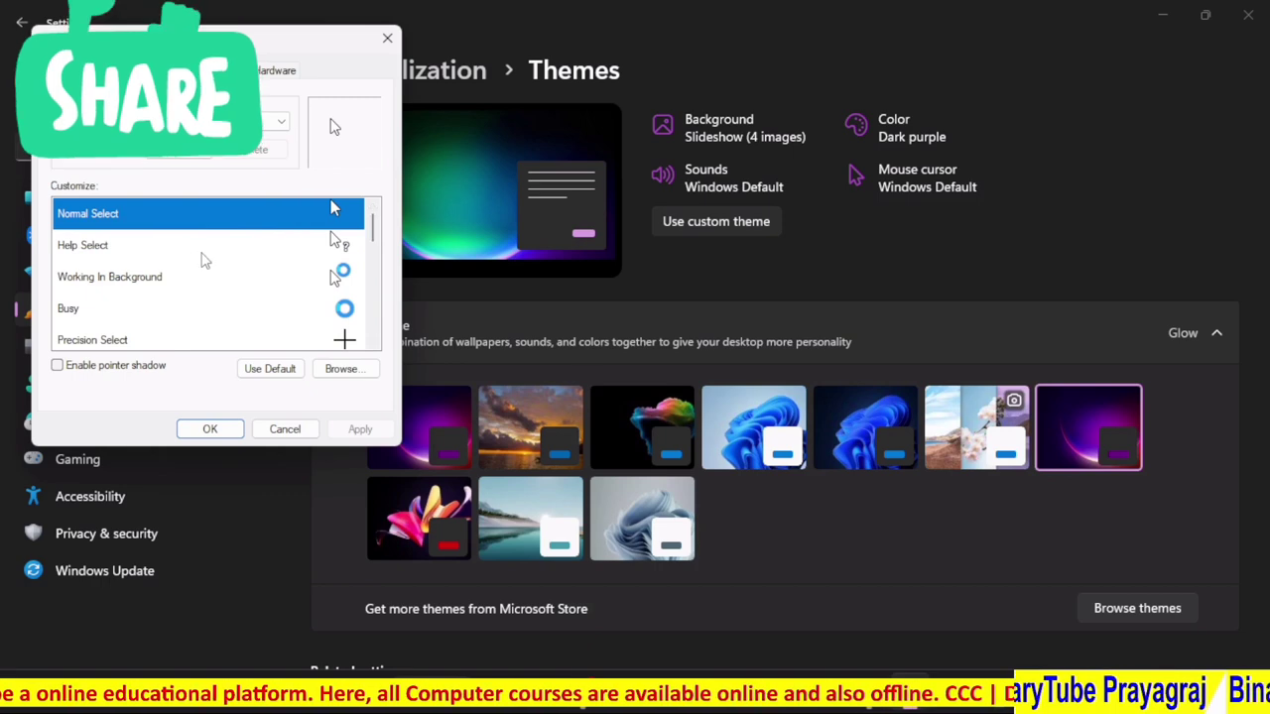
pyautogui.click(248, 245)
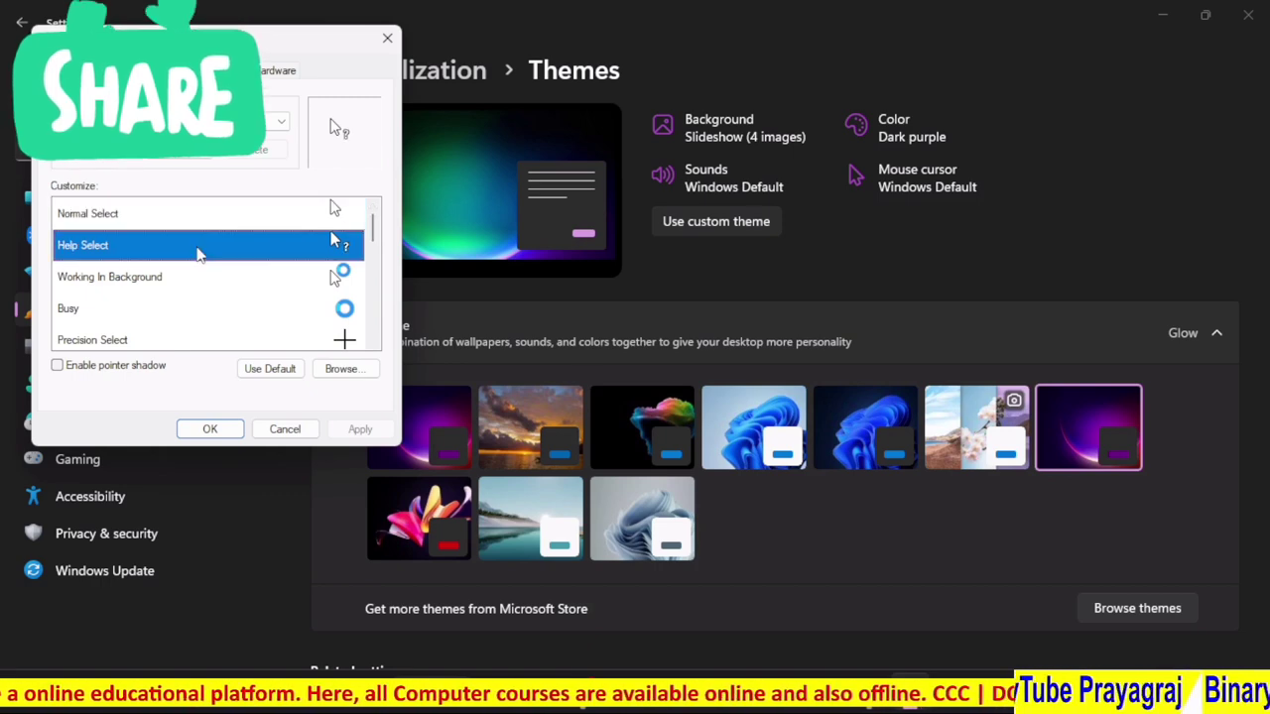
pyautogui.click(211, 430)
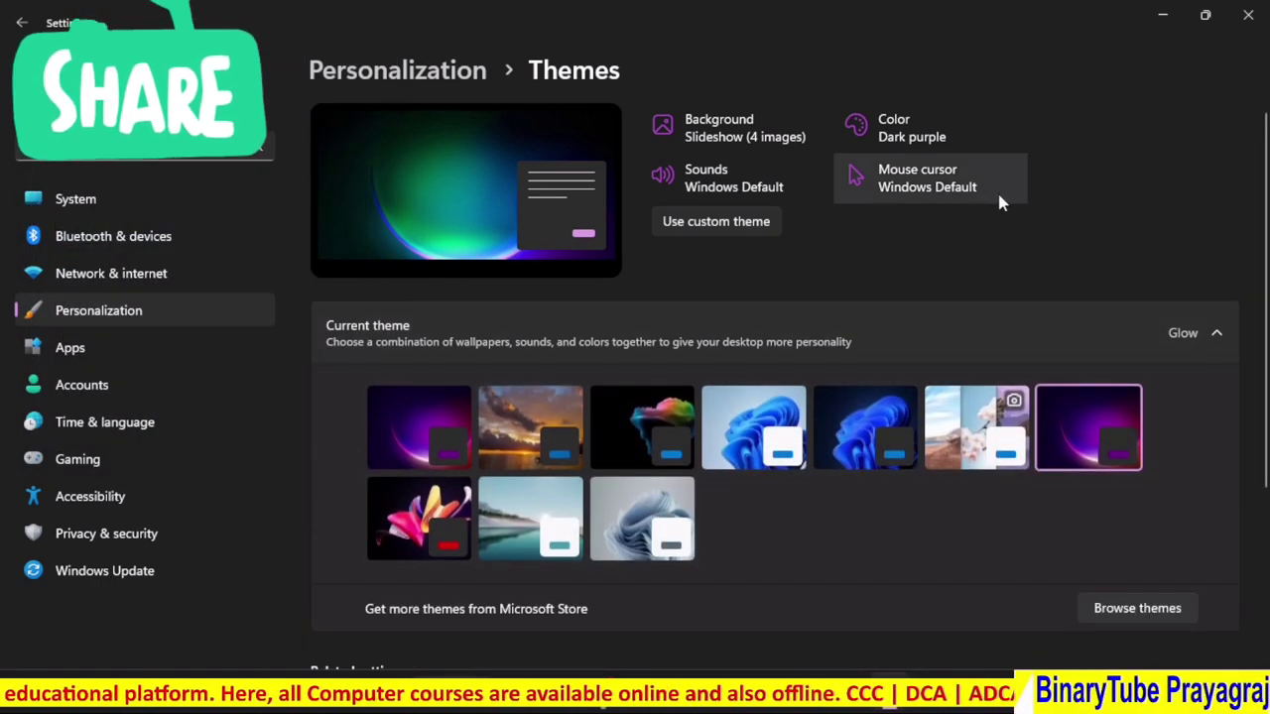
# Reopen the Mouse cursor settings, look through the list of customizable pointers and confirm the dialog
pyautogui.click(941, 188)
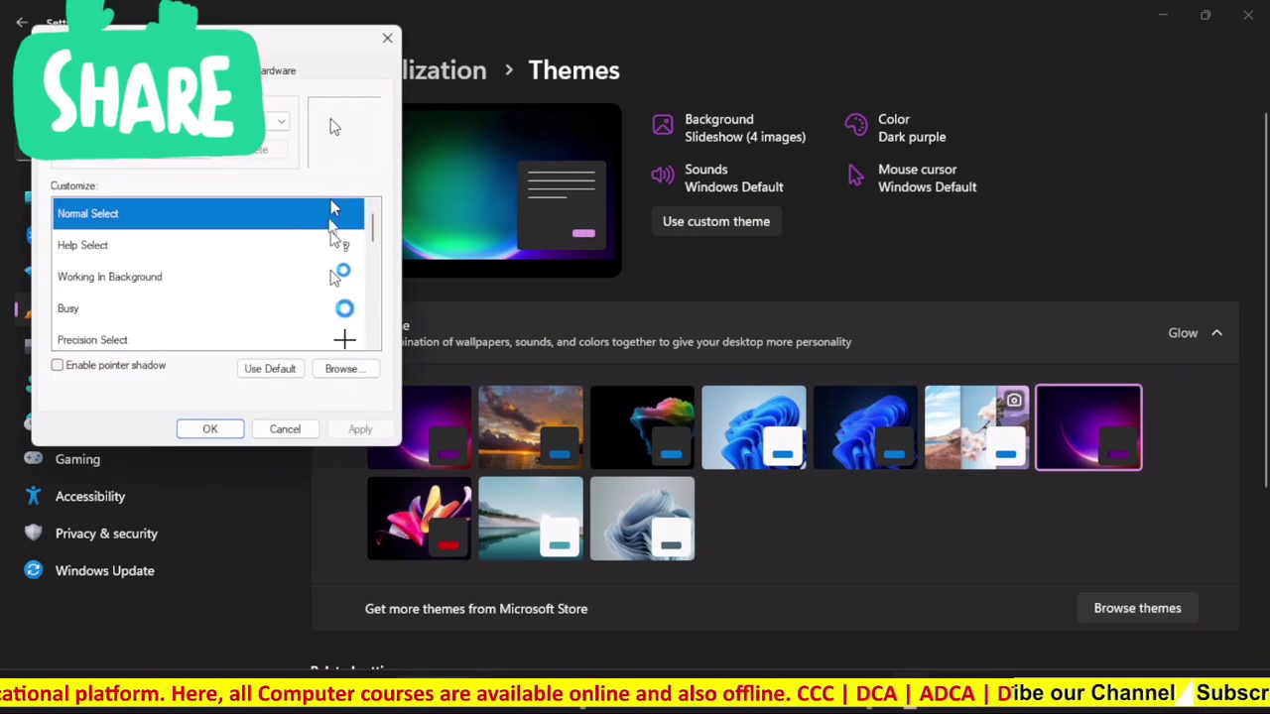
pyautogui.moveTo(373, 238); pyautogui.dragTo(374, 281)
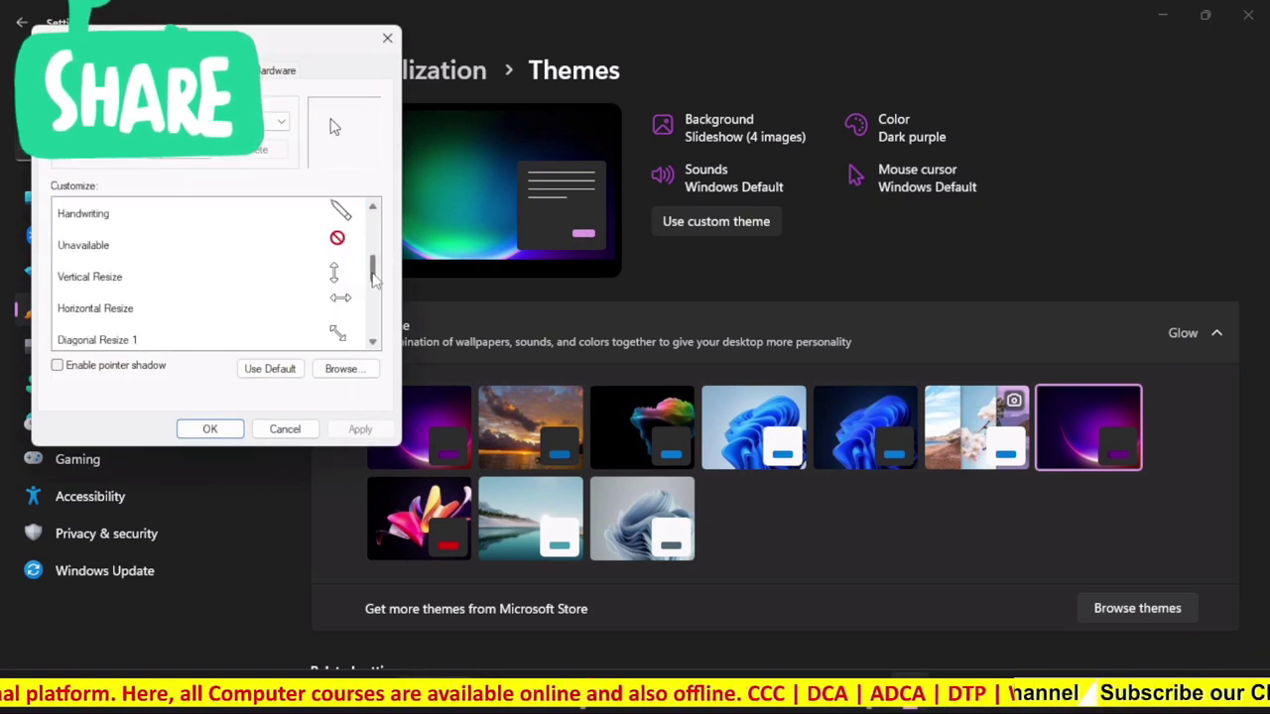
pyautogui.scroll(2, 178, 261)
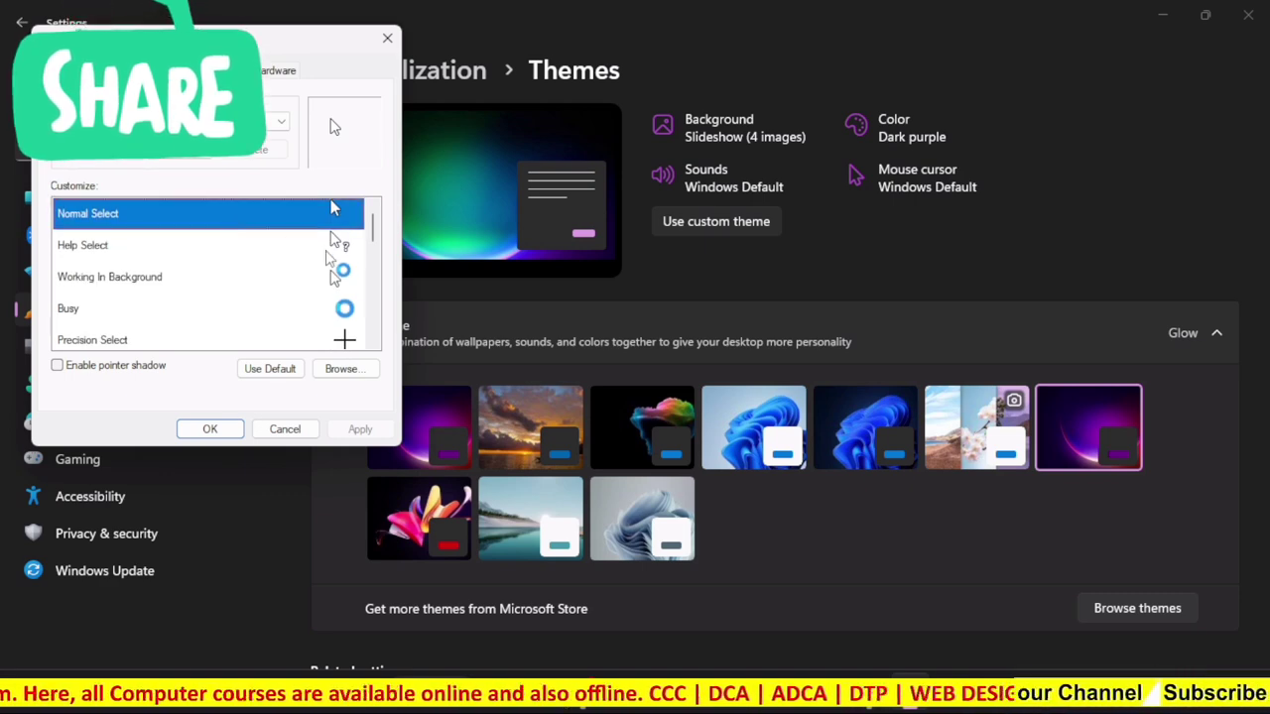
pyautogui.click(326, 250)
pyautogui.click(207, 429)
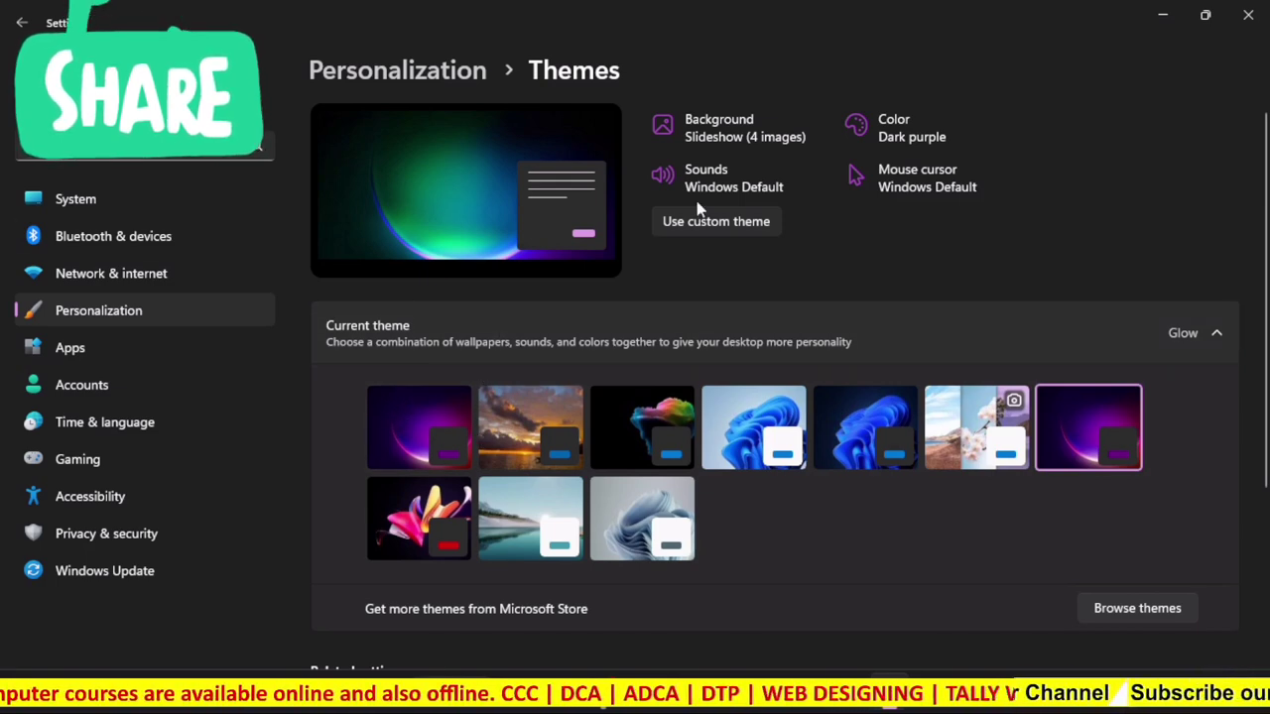
# Open the Mouse cursor settings again and examine the pointers around Help Select, ending with Normal Select chosen
pyautogui.click(930, 185)
pyautogui.click(297, 268)
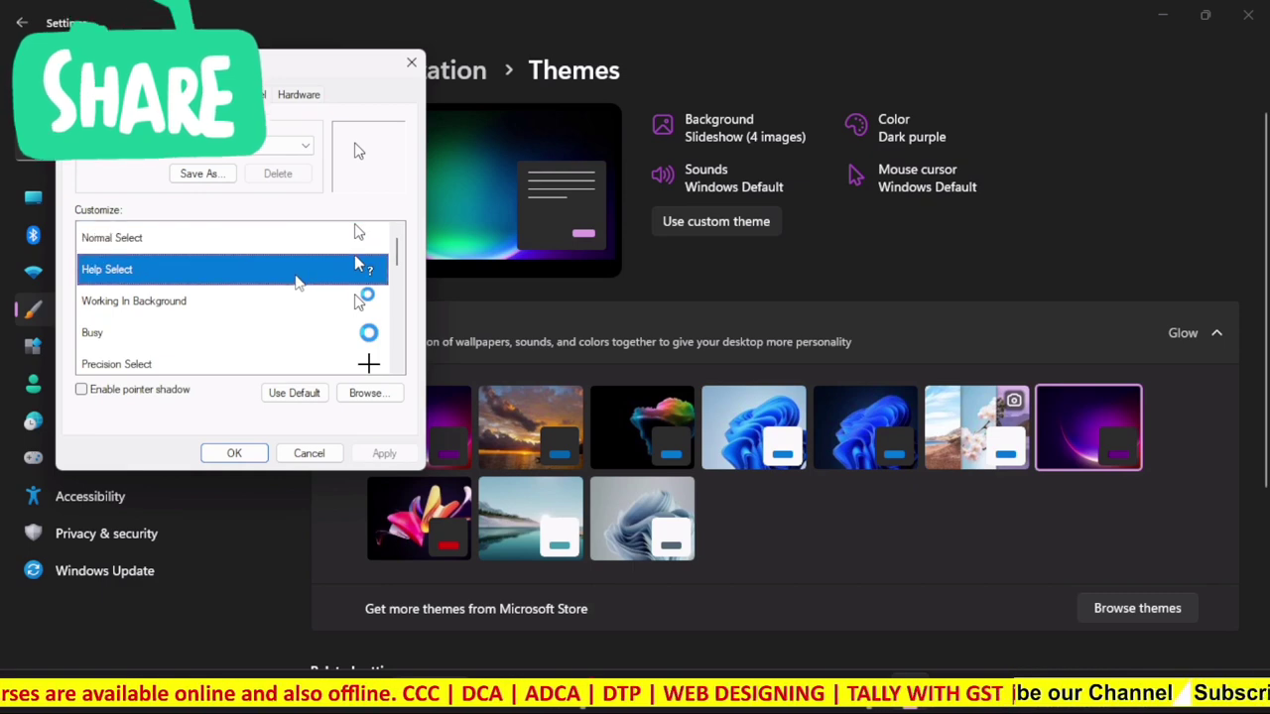
pyautogui.moveTo(397, 254); pyautogui.dragTo(404, 276)
pyautogui.scroll(-1, 402, 276)
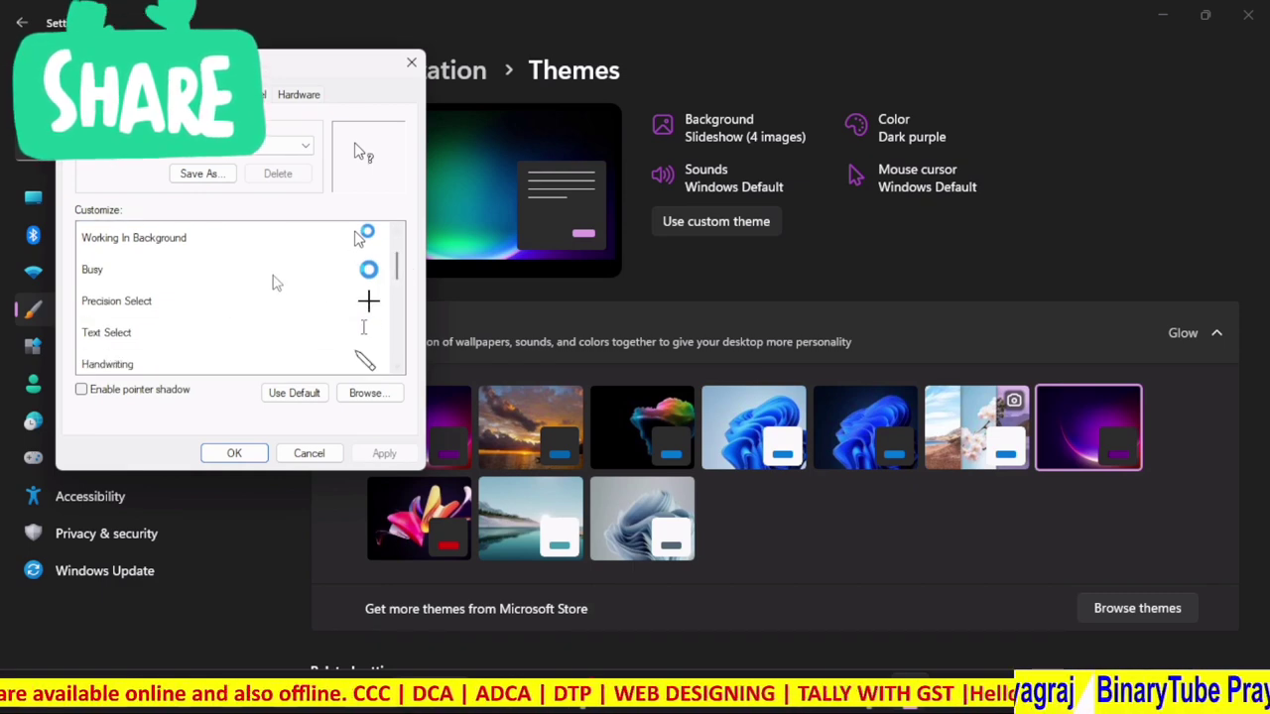
pyautogui.scroll(-1, 337, 337)
pyautogui.scroll(2, 338, 297)
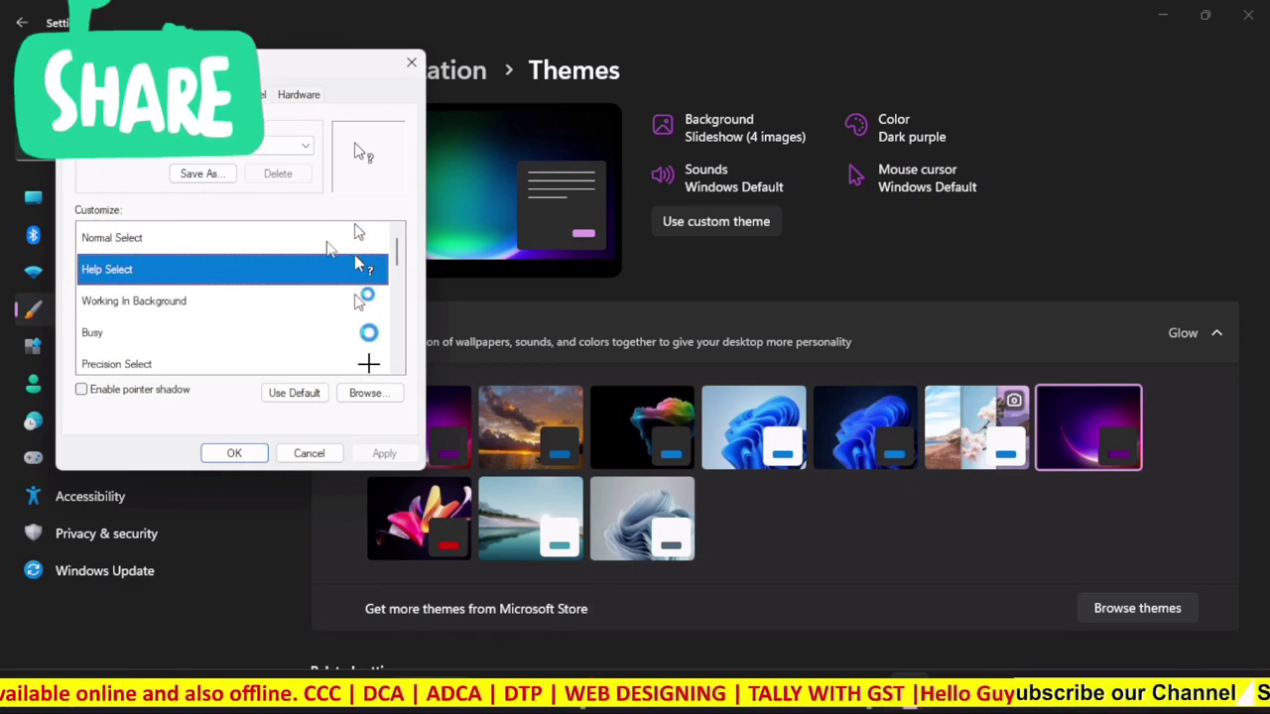
pyautogui.click(258, 236)
# Review the mouse's pointer options, wheel and button settings, apply them, and minimize the Settings window
pyautogui.click(199, 94)
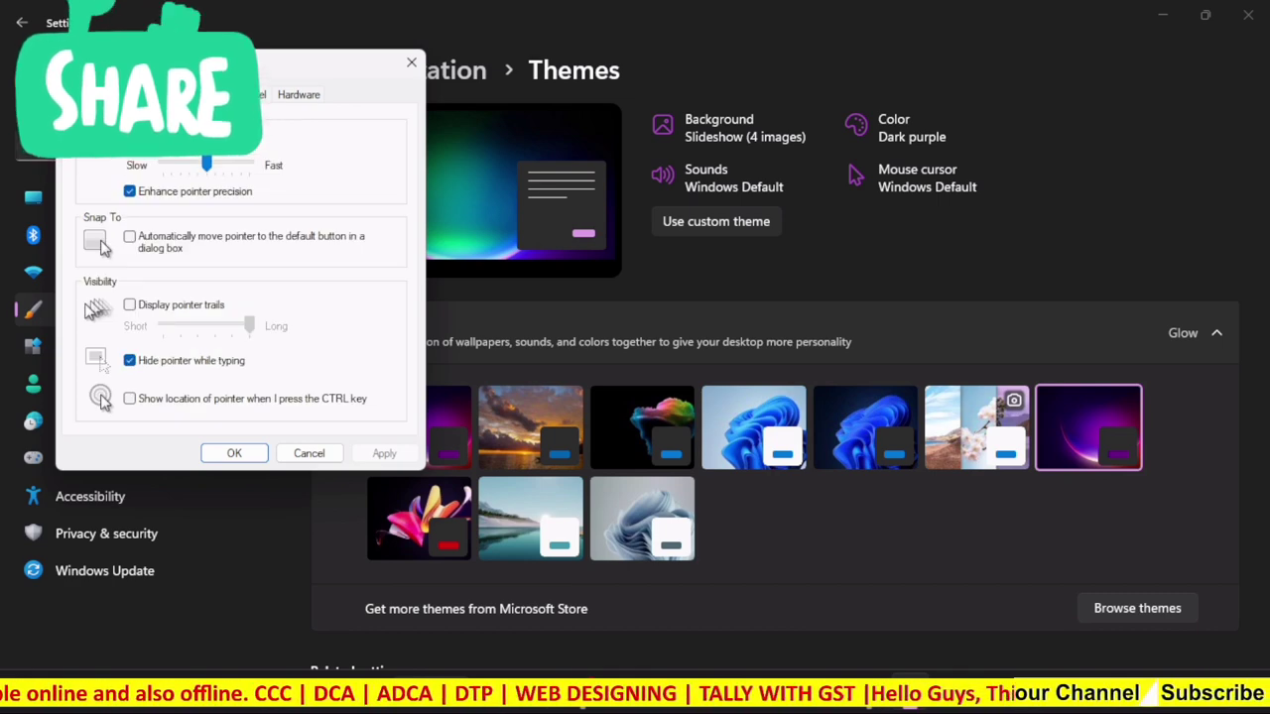
pyautogui.click(248, 94)
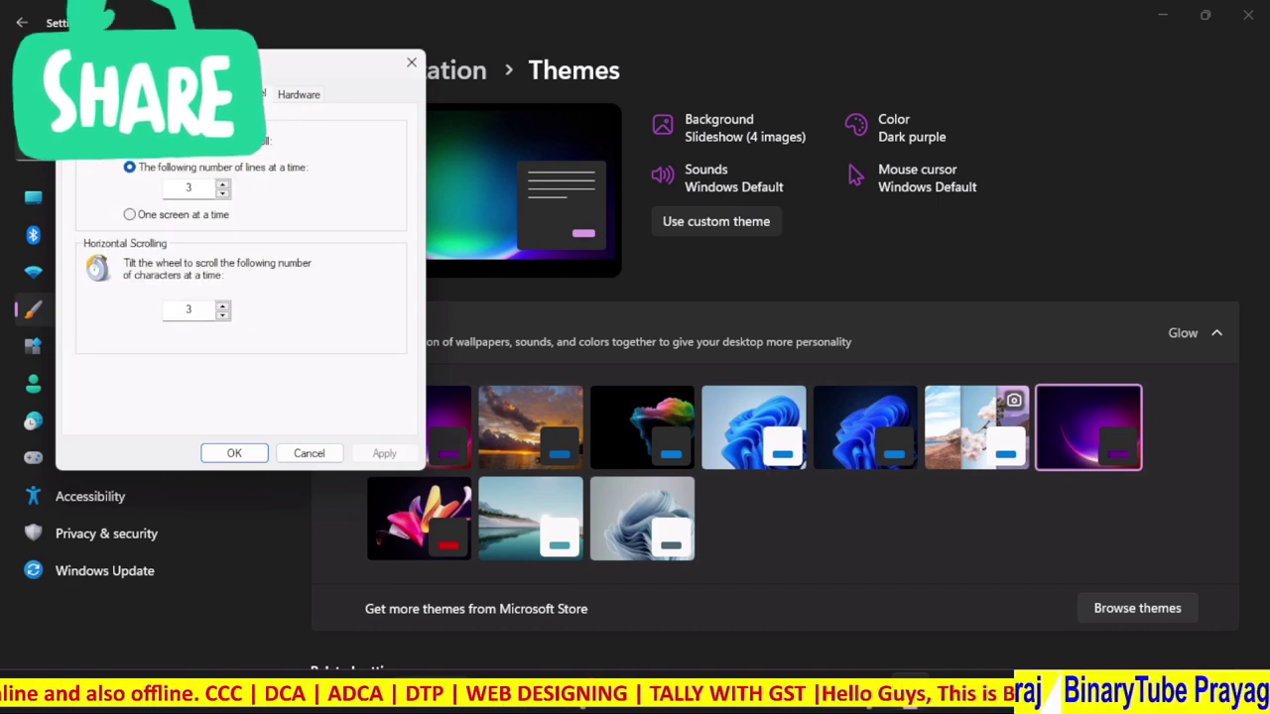
pyautogui.click(94, 95)
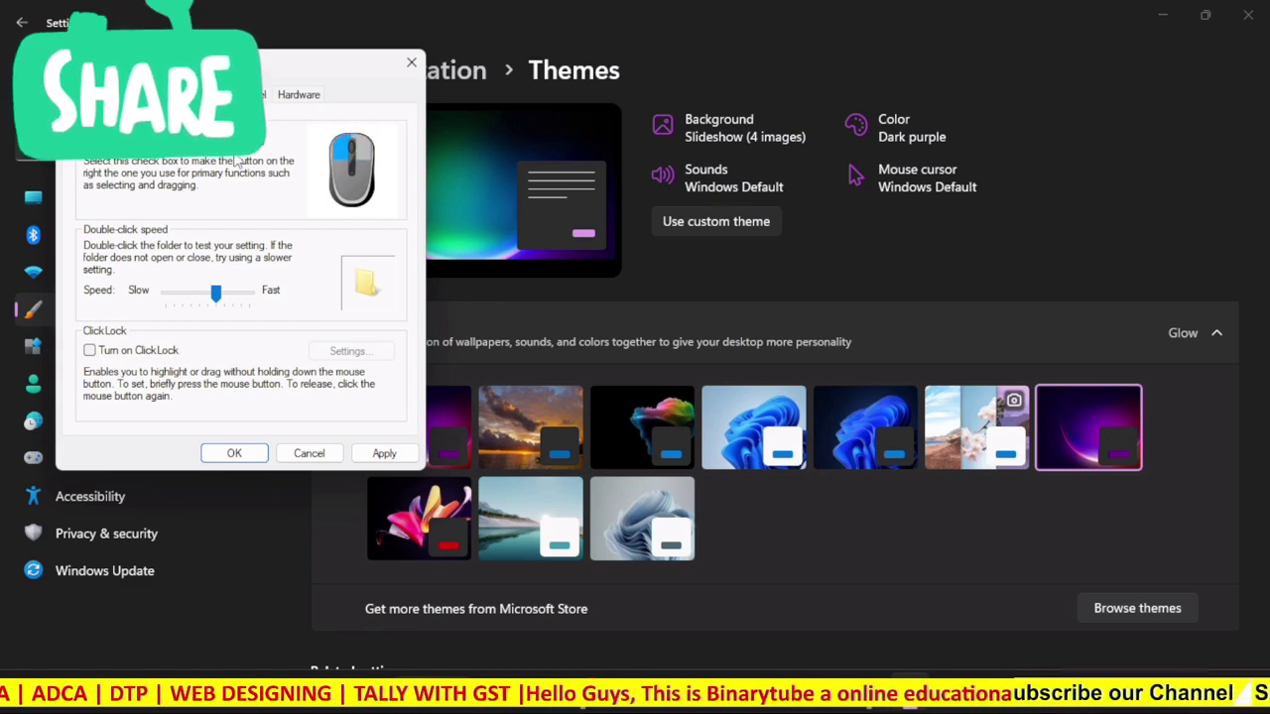
pyautogui.click(384, 453)
pyautogui.click(232, 453)
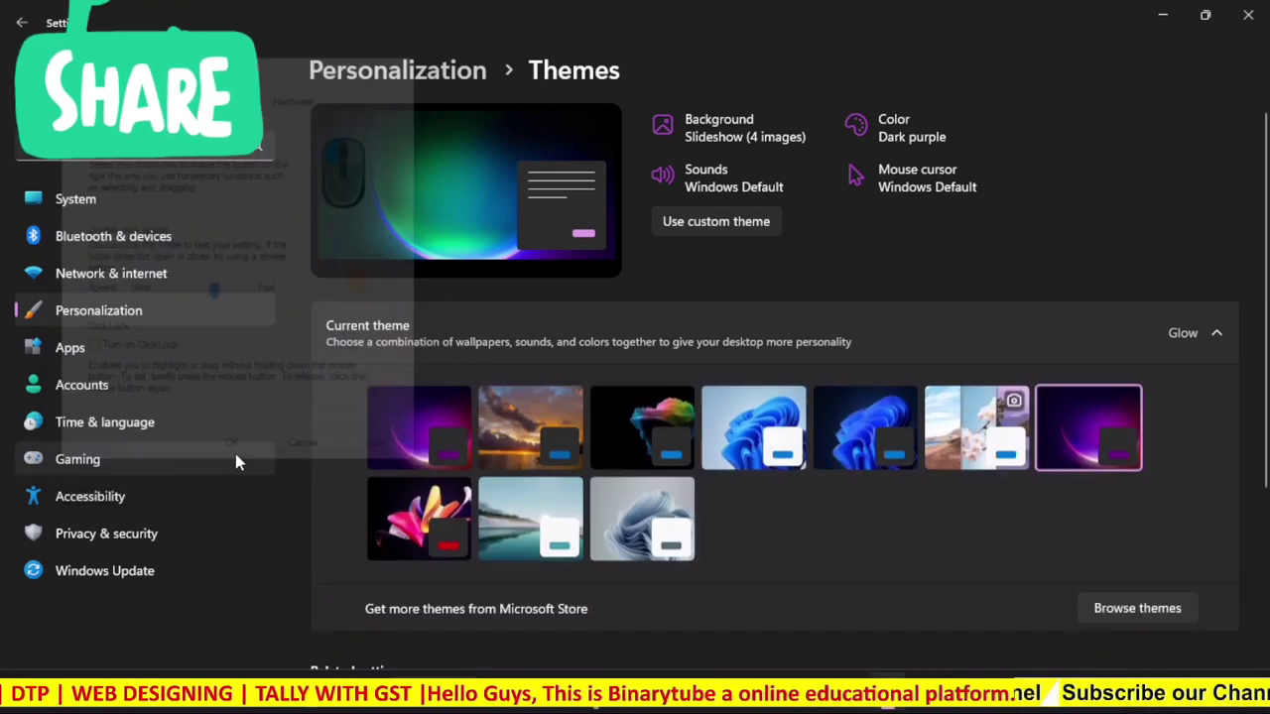
pyautogui.click(1160, 17)
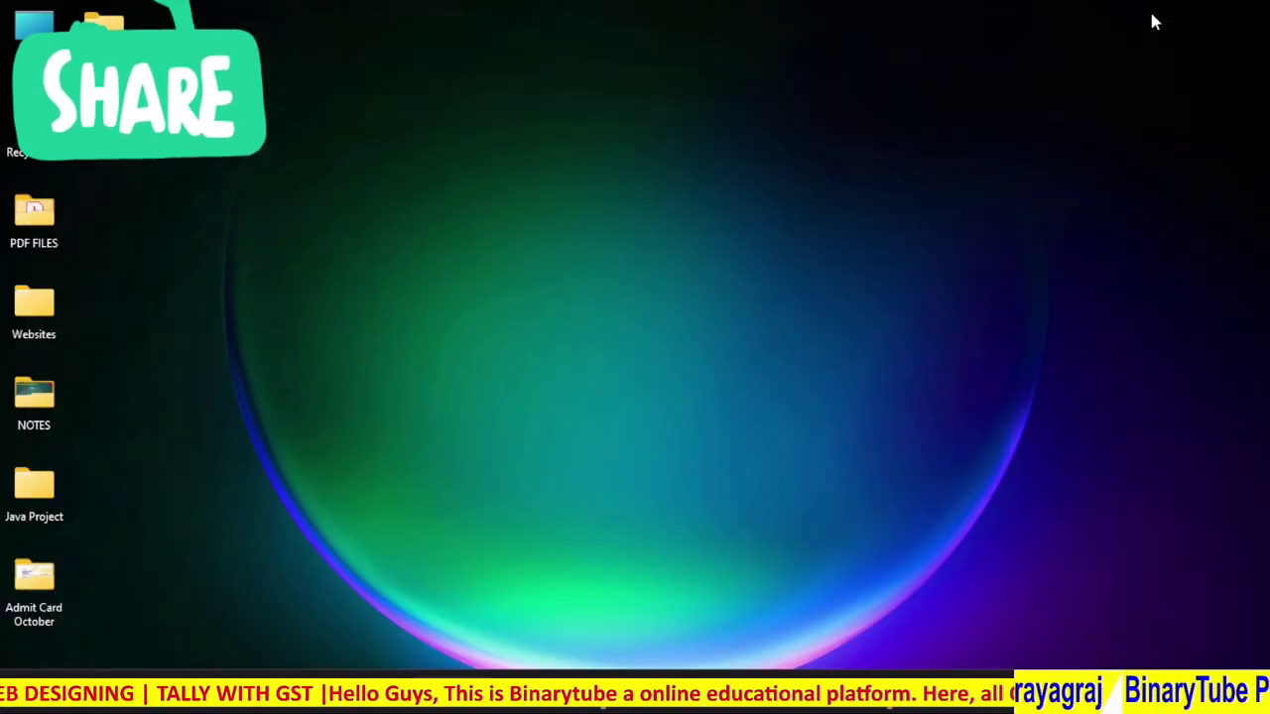